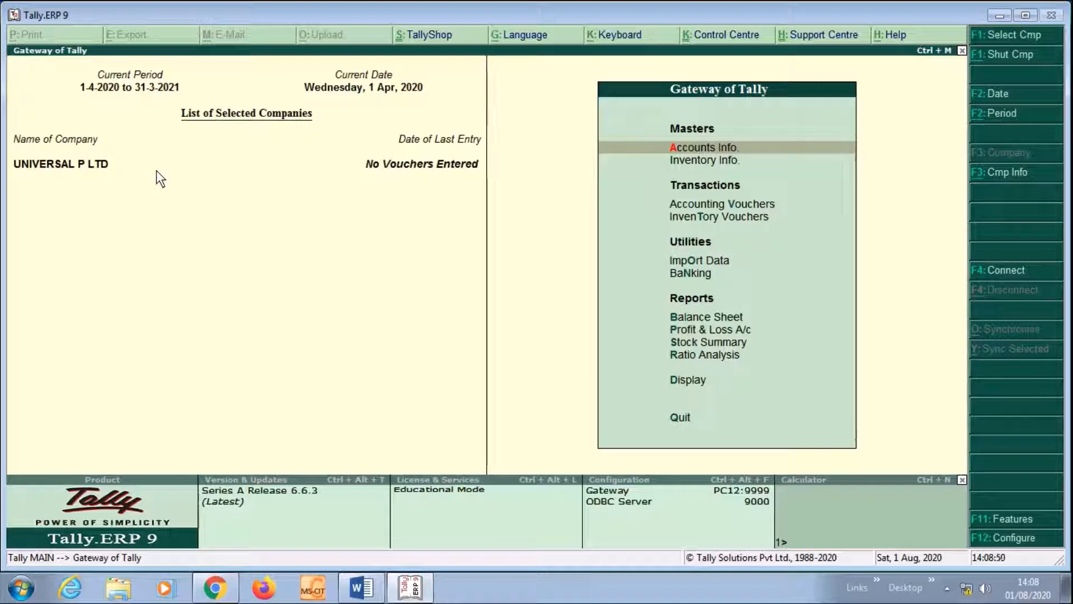
Open the Statutory & Taxation section of the F11 company features for UNIVERSAL P LTD
key("F11")
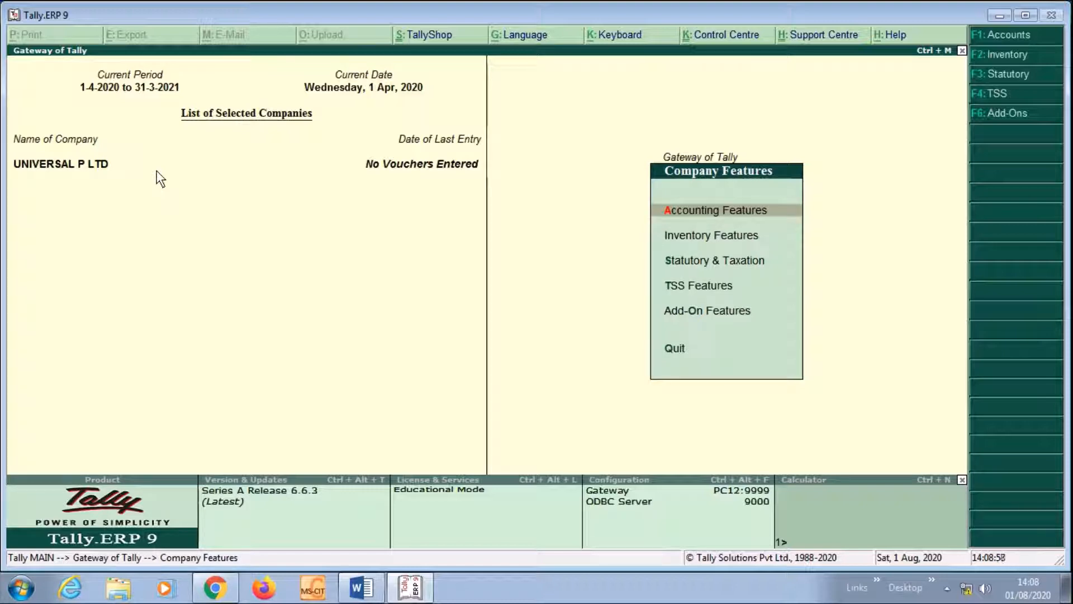
key("Down")
key("Down")
key("Return")
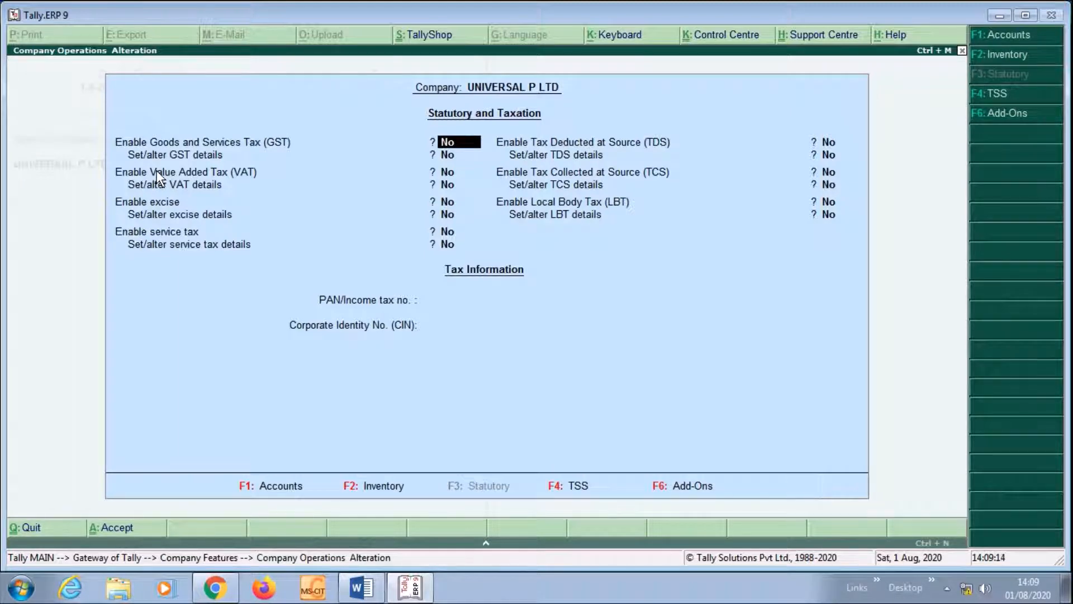
Set Enable Tax Deducted at Source to Yes and choose to set/alter the TDS details
key("Return")
key("Return")
key("Return")
key("Return")
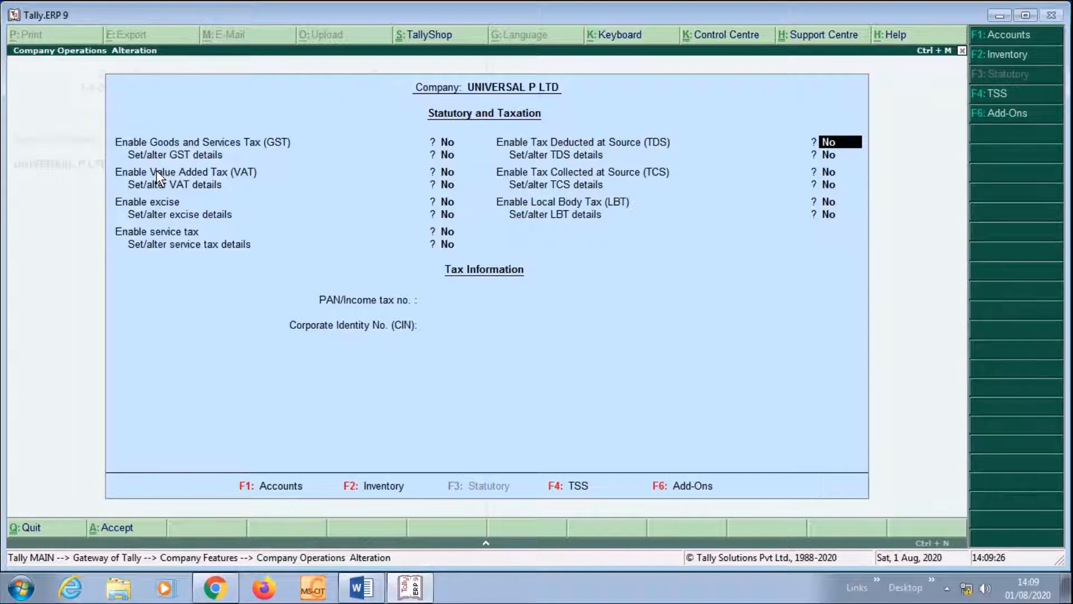
type("y")
key("Return")
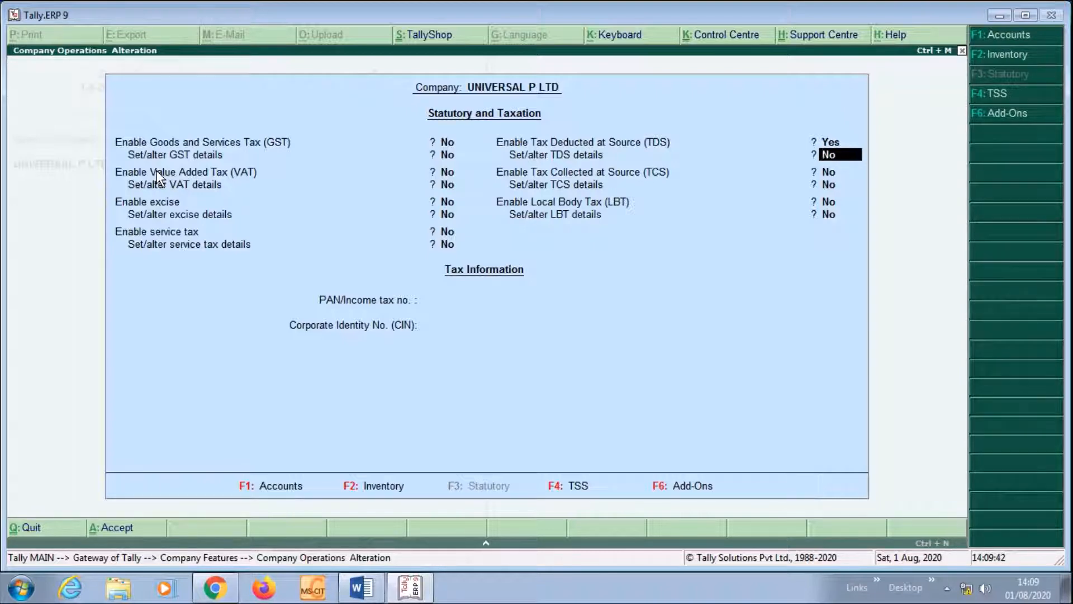
type("Y")
key("Return")
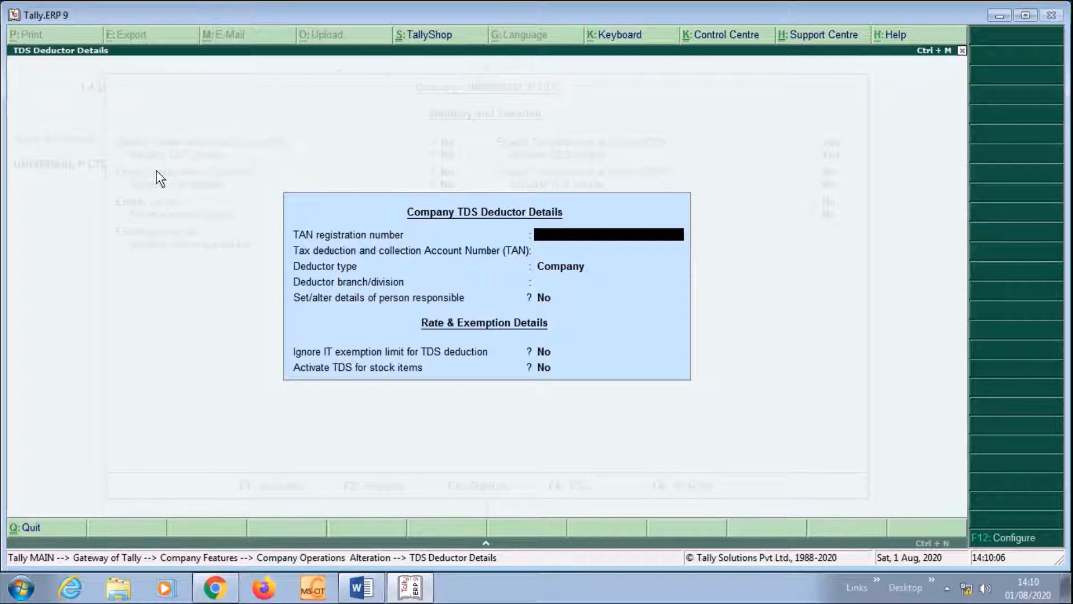
Enter the company's TAN and select Company as the deductor type
type("ASDF12345A")
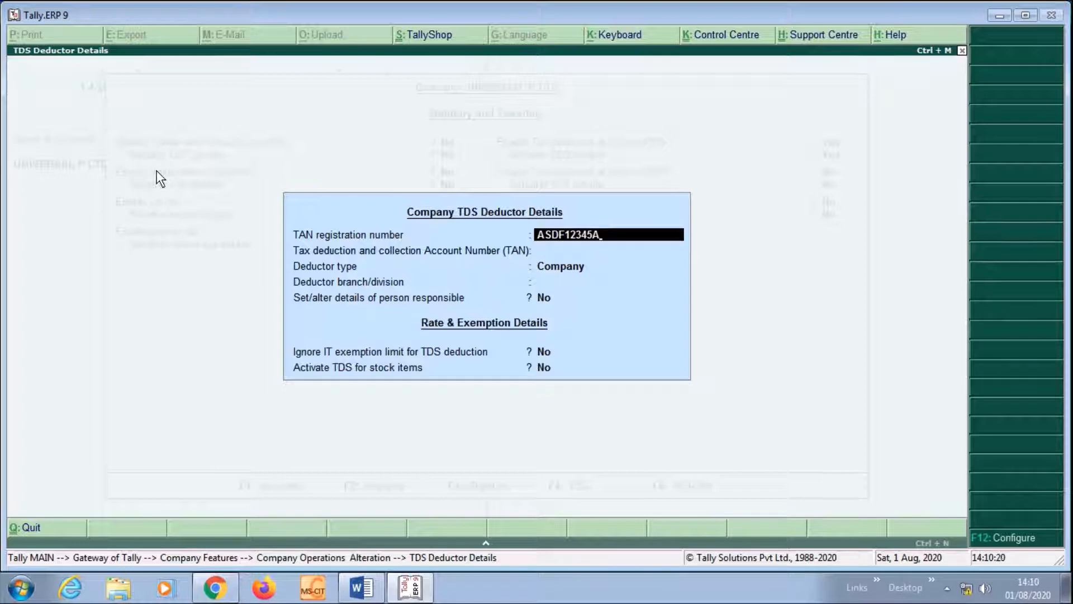
key("Return")
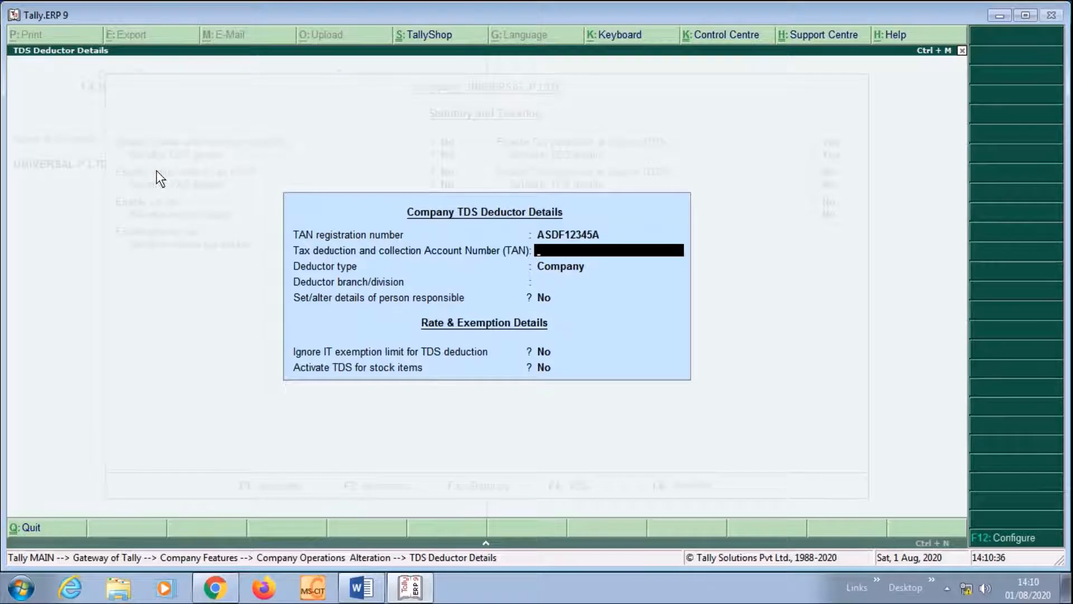
key("Return")
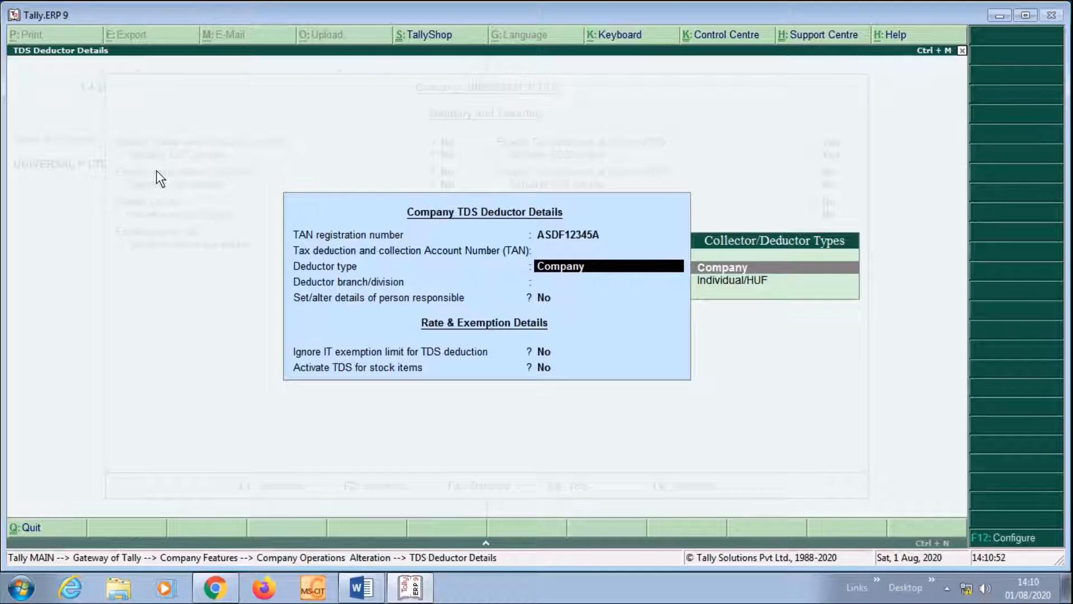
key("Return")
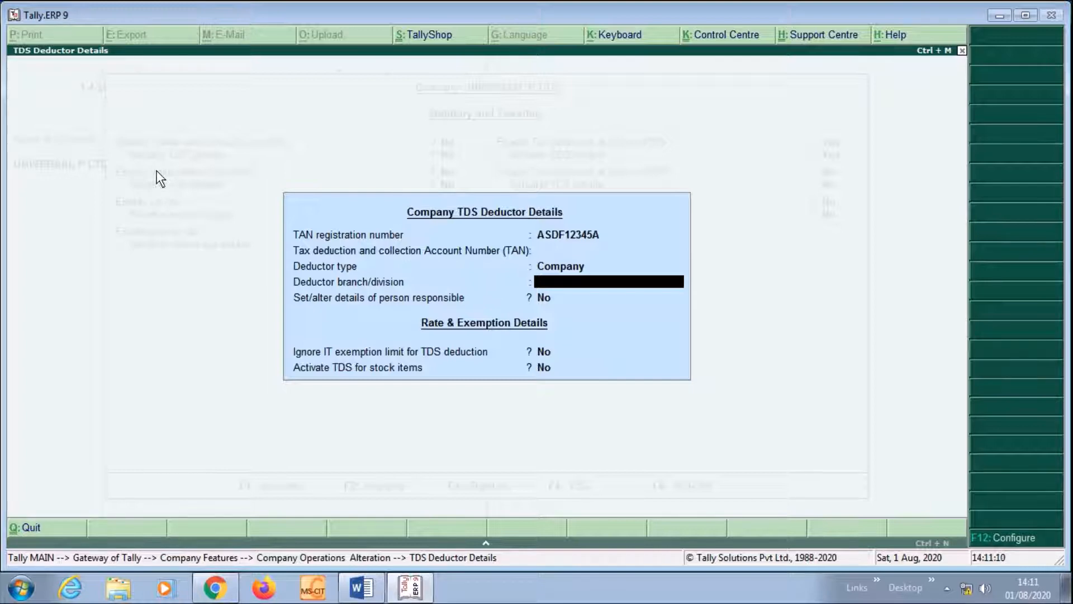
Enter deductor branch KALYAN and turn on the person responsible details
type("KALYAN")
key("Return")
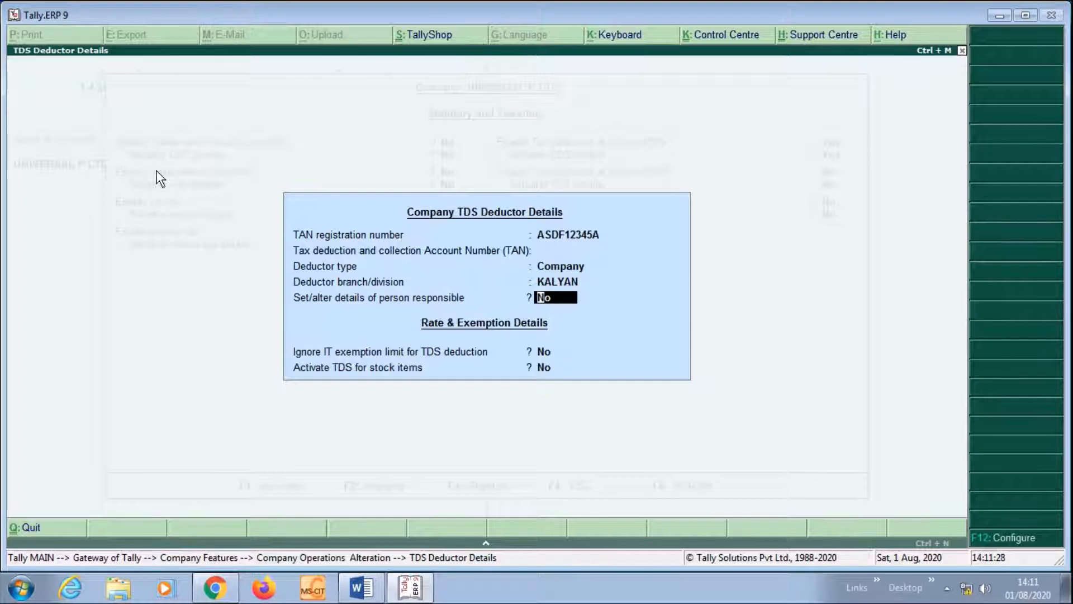
key("y")
key("Return")
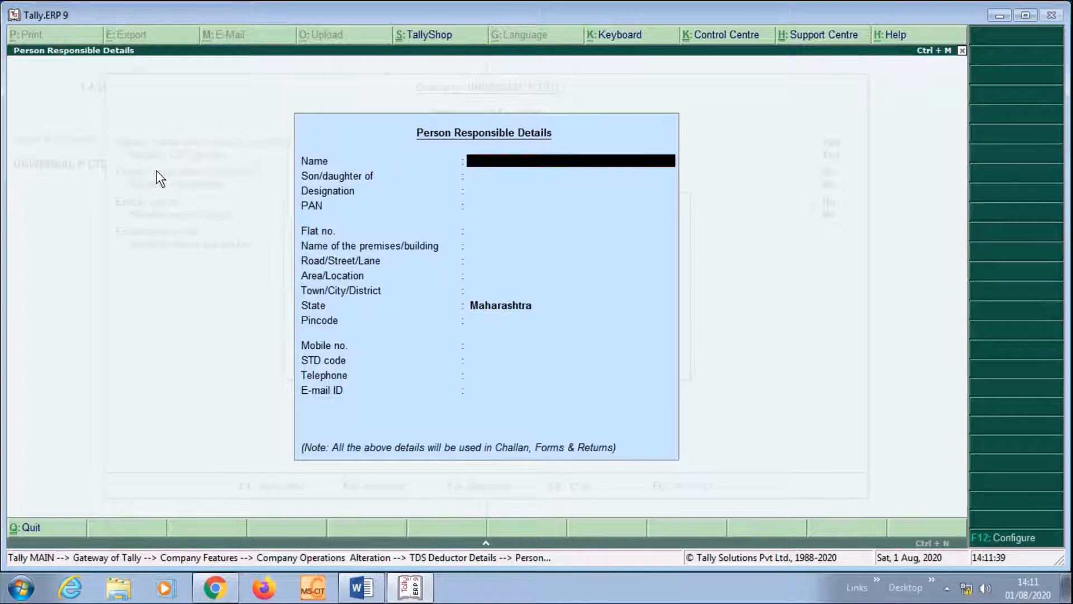
Enter the responsible person's name, designation SALES MANAGER and PAN, then accept the TDS setup
type("PRADEEP")
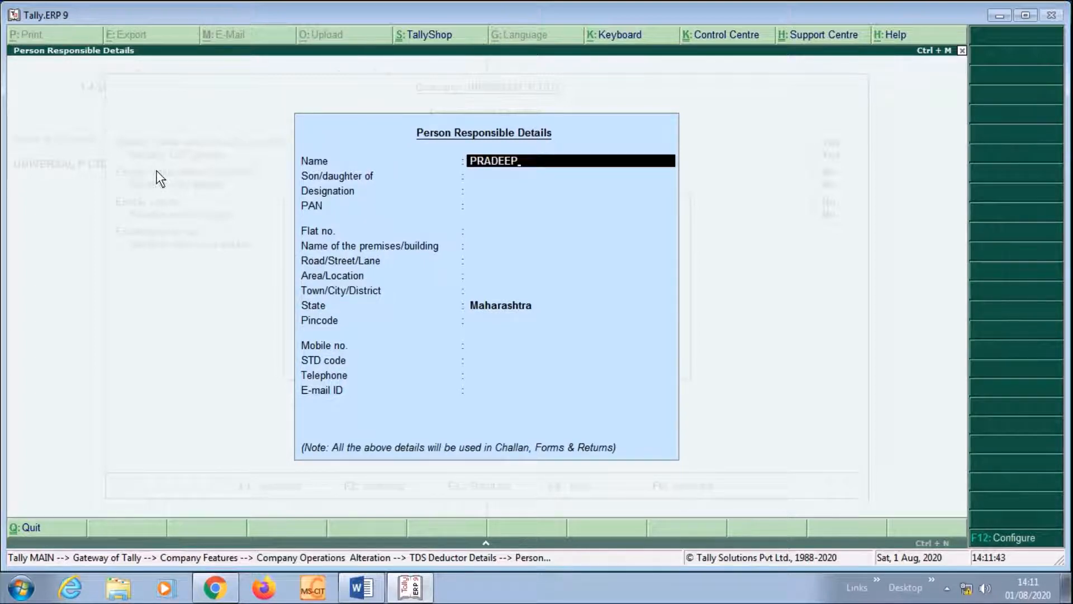
key("Return")
key("Return")
type("SAL")
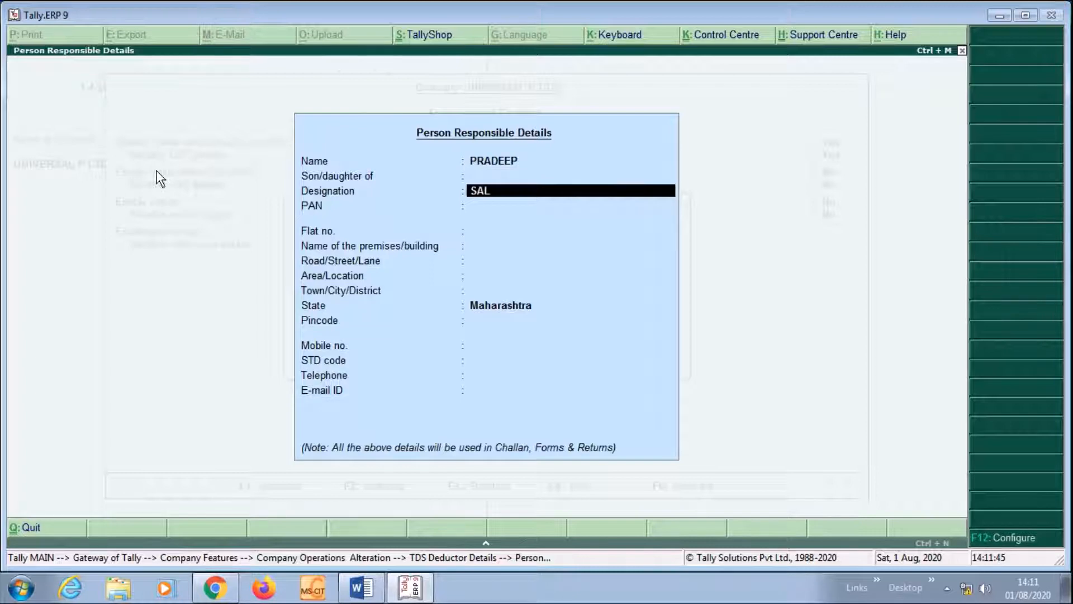
type("ES MANAGER")
key("Return")
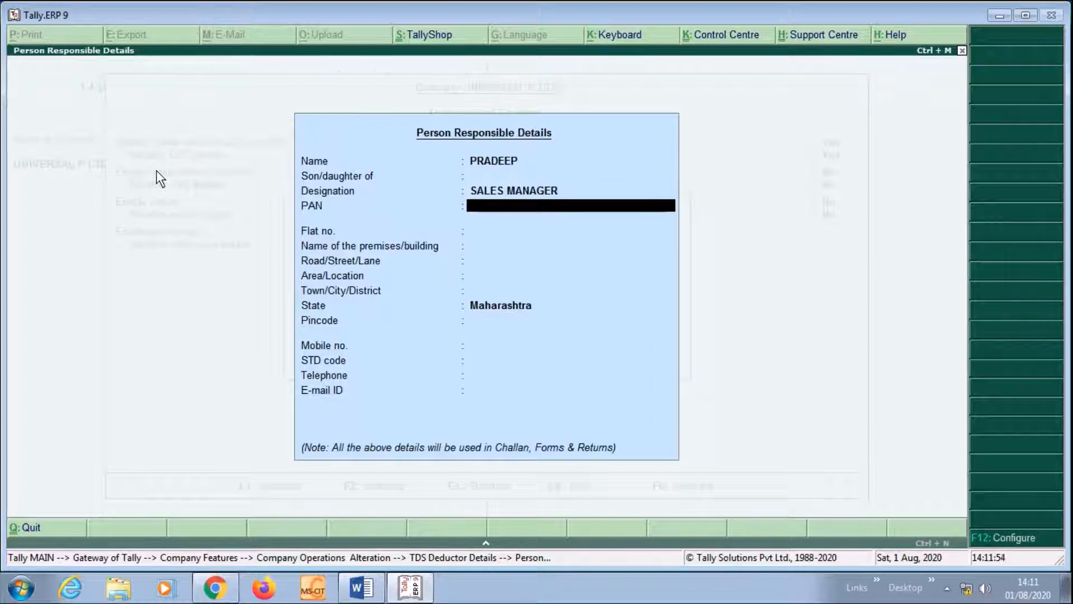
type("ASDFG123")
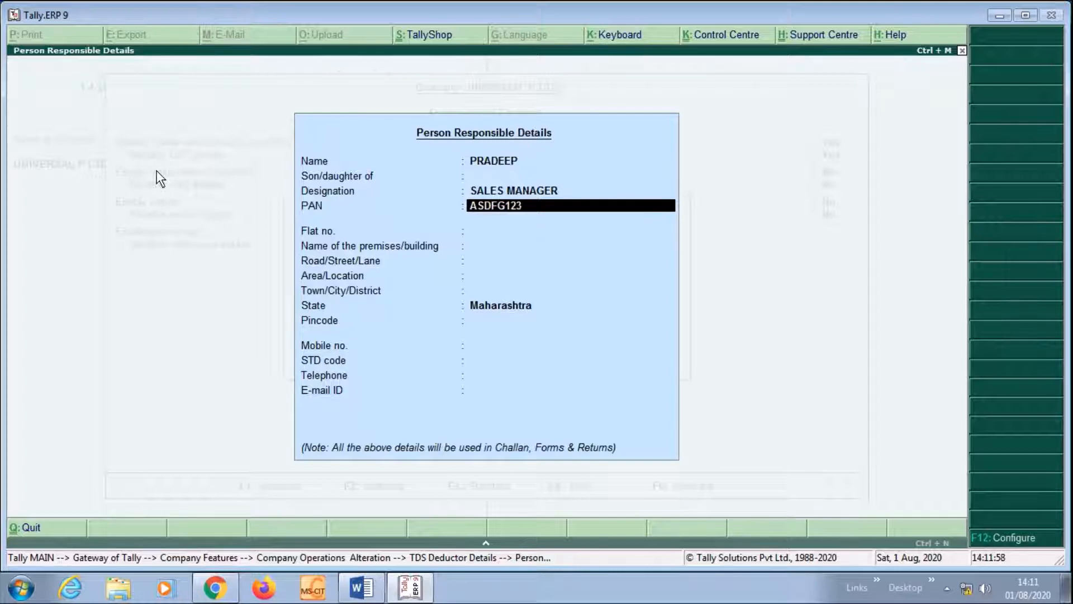
type("4A")
key("Return")
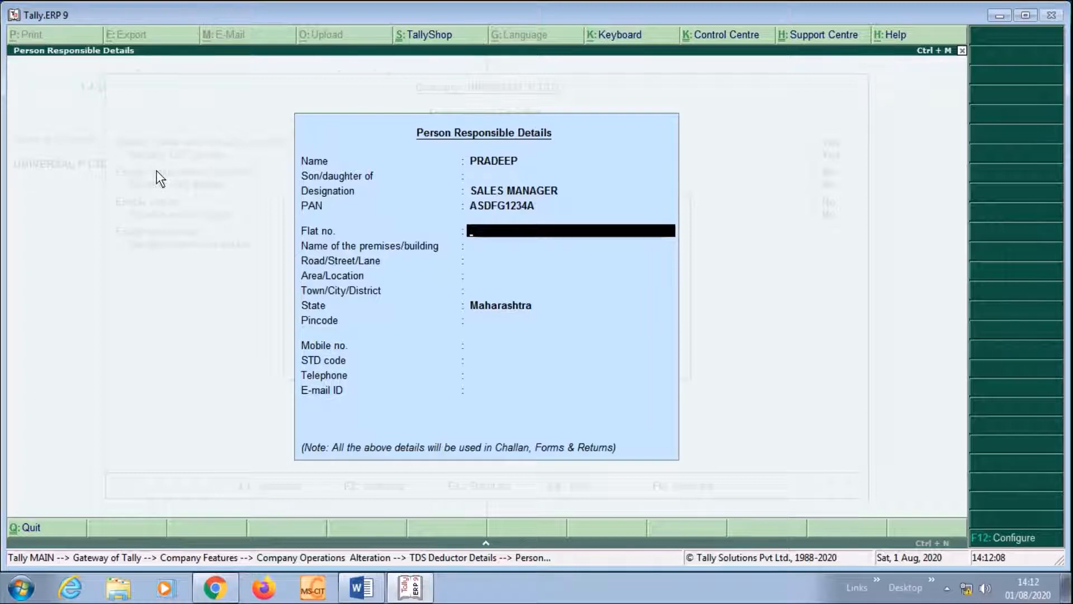
key("Return")
key("Return")
key("Return")
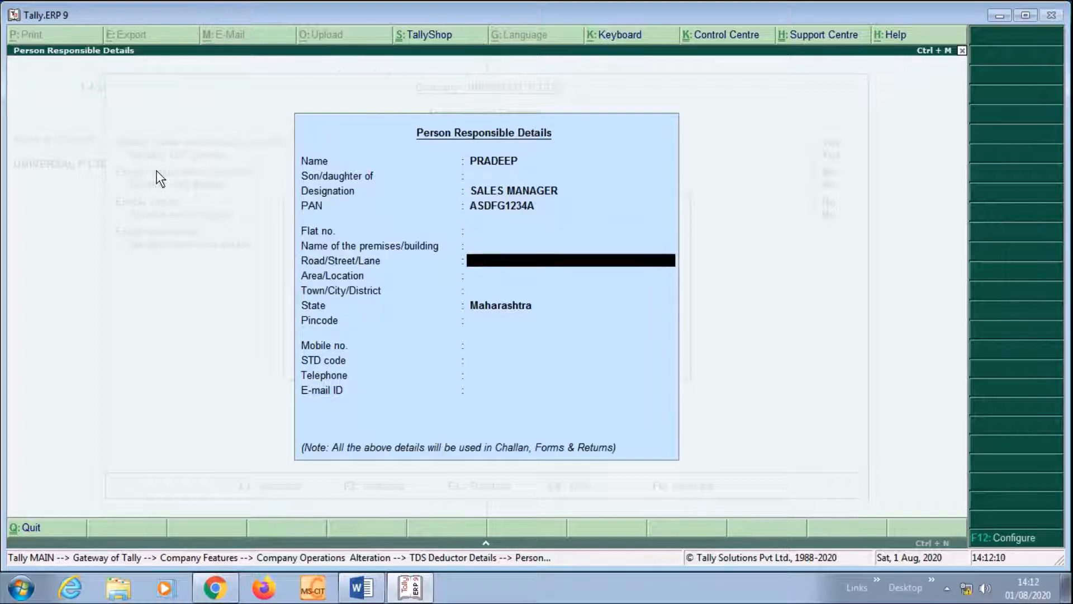
key("Return")
key("Return")
key("Return")
key("Return")
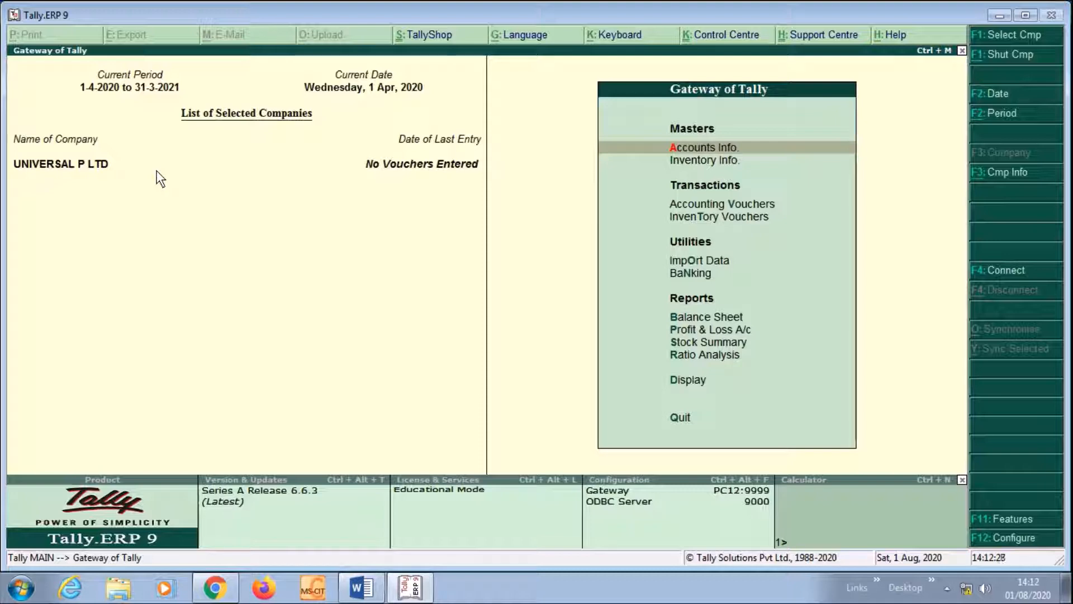
Start a Journal voucher (F7) in Accounting Vouchers and begin the debit line
key("Down")
key("Down")
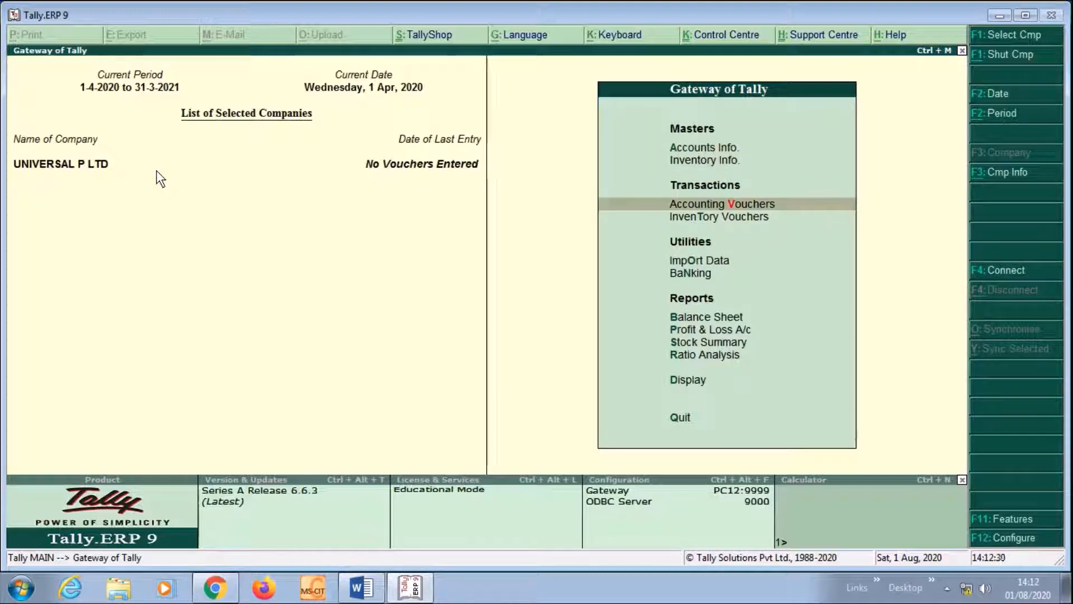
key("Return")
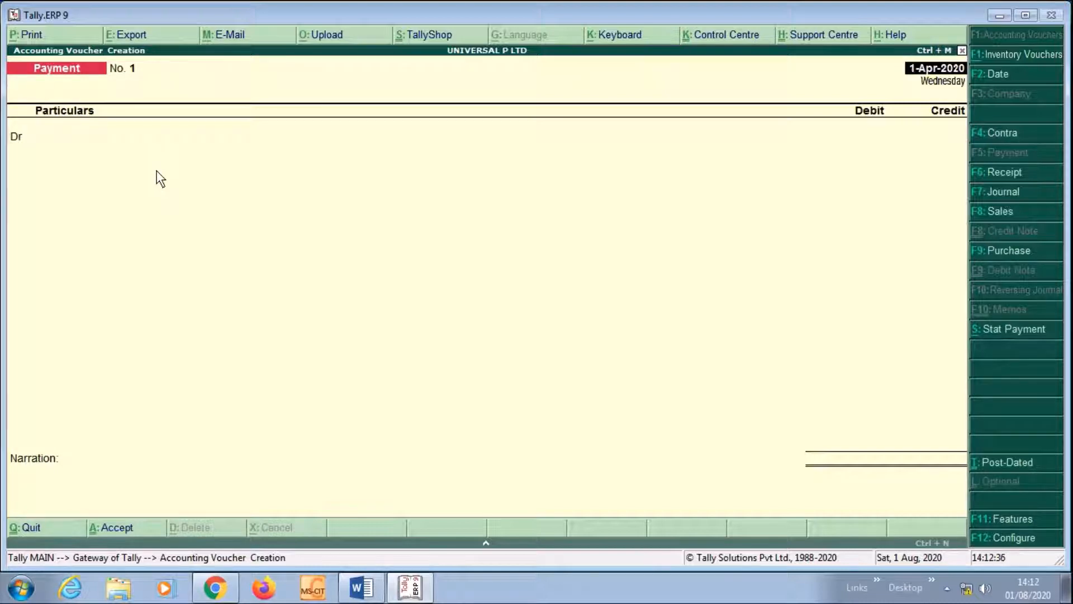
key("F7")
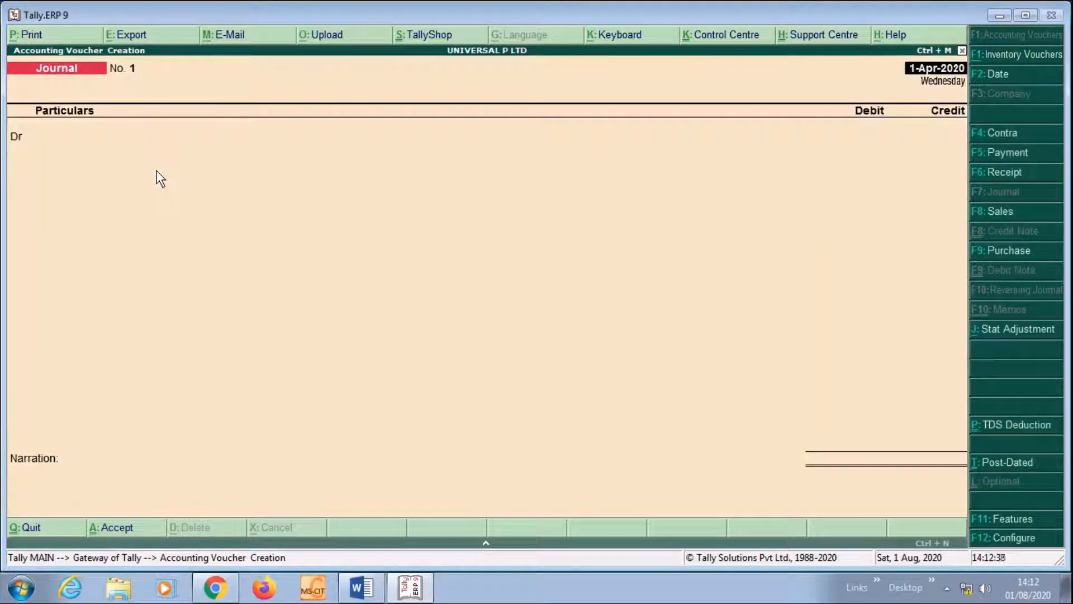
key("Return")
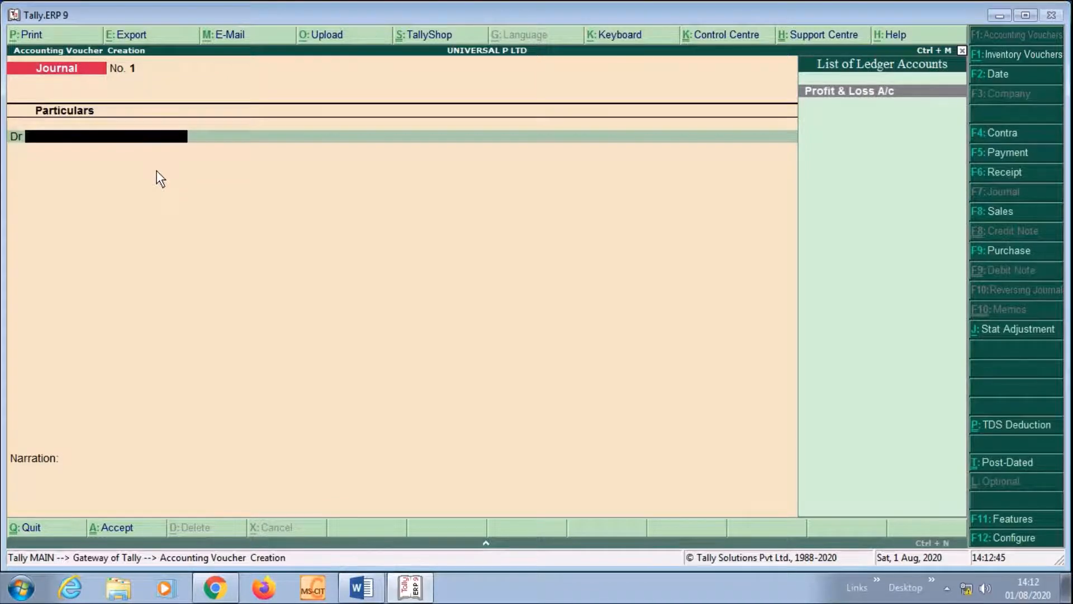
Create ledger RENT under Indirect Expenses, type Not Applicable, with TDS marked Applicable
key("alt+c")
type("REN")
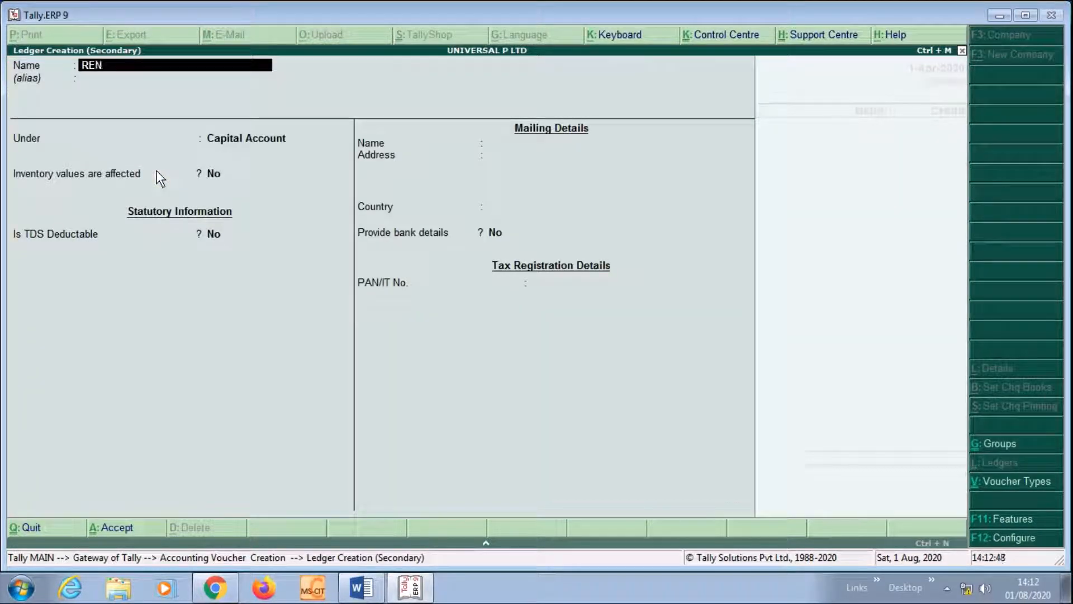
type("T")
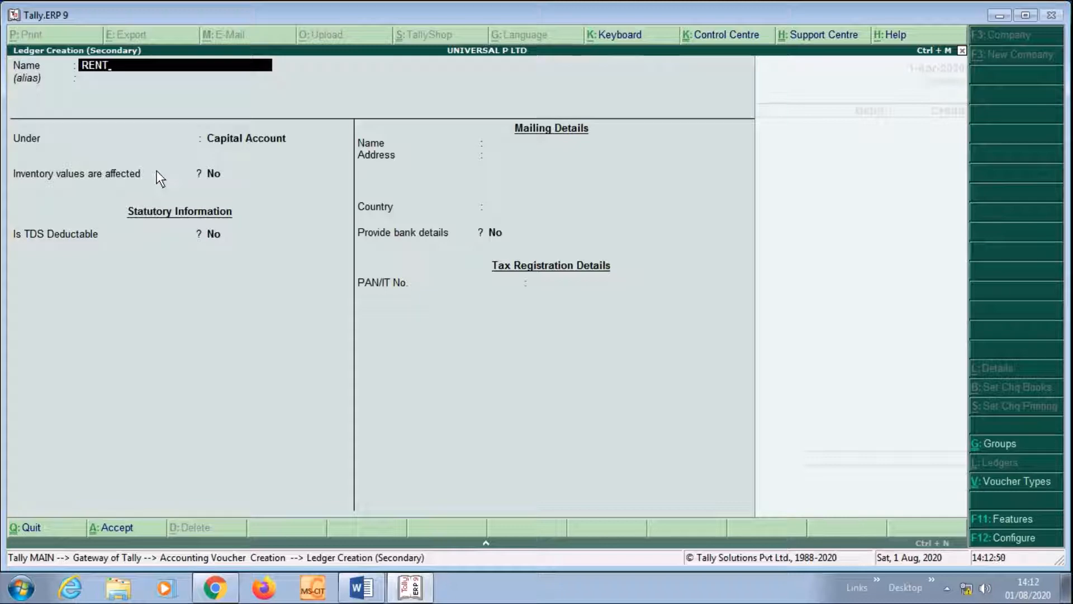
key("Return")
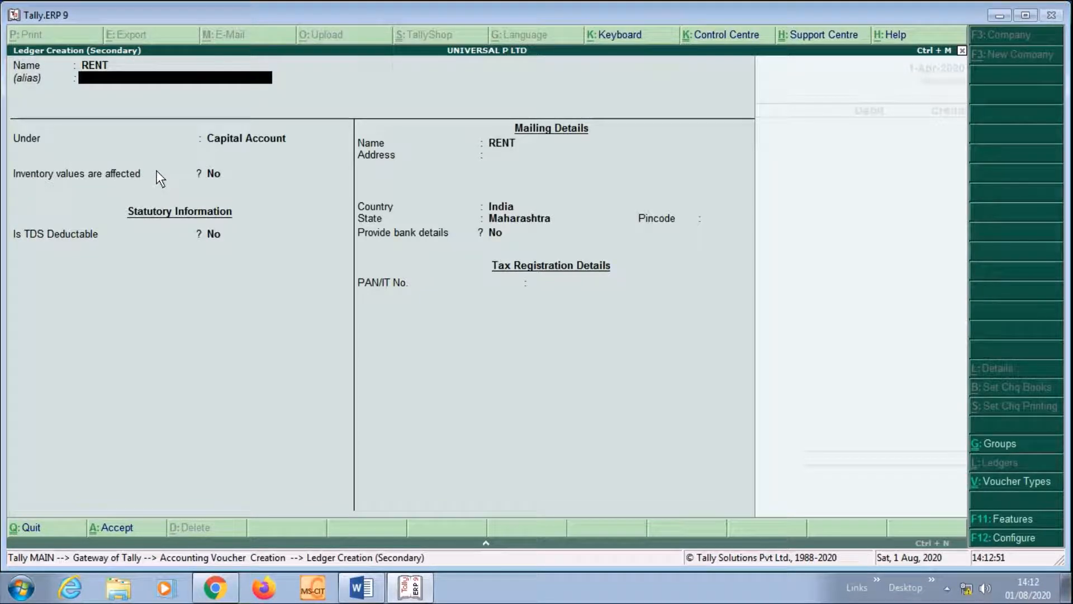
key("Return")
type("IN")
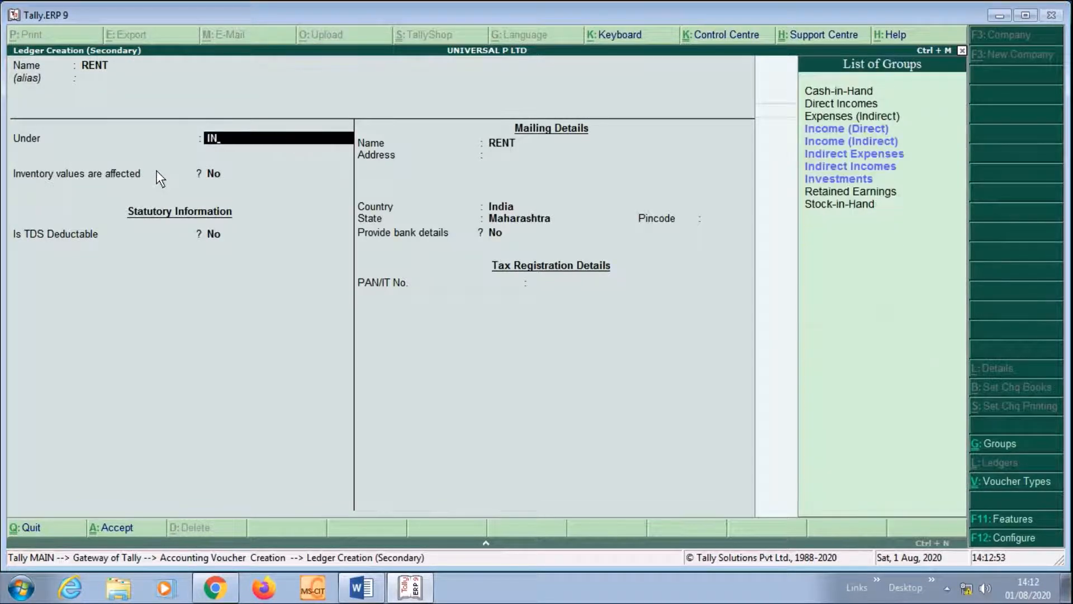
key("Down")
key("Down")
key("Down")
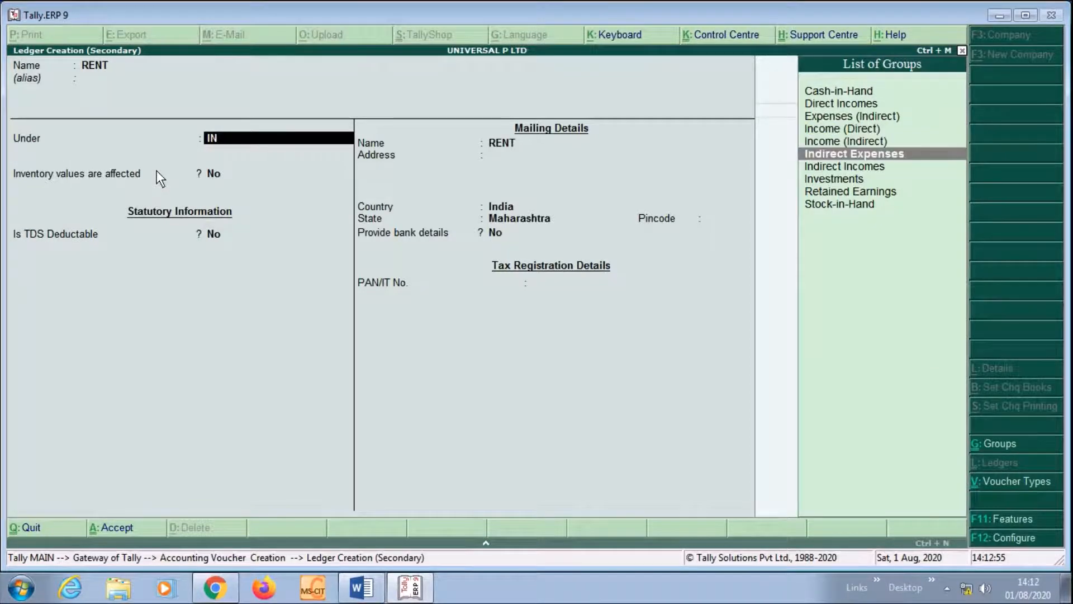
key("Return")
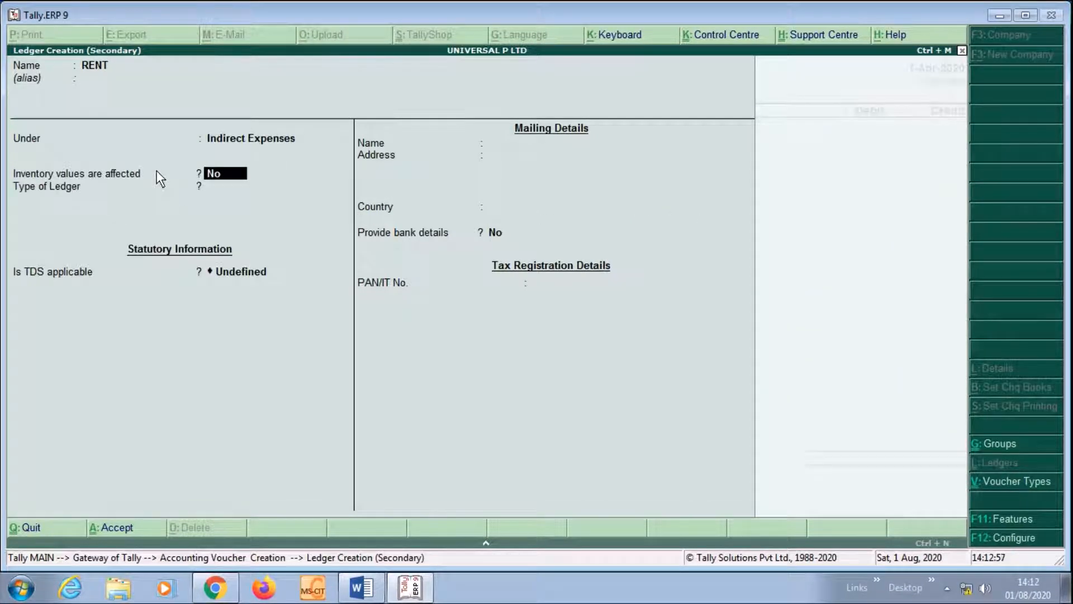
key("Return")
key("Return")
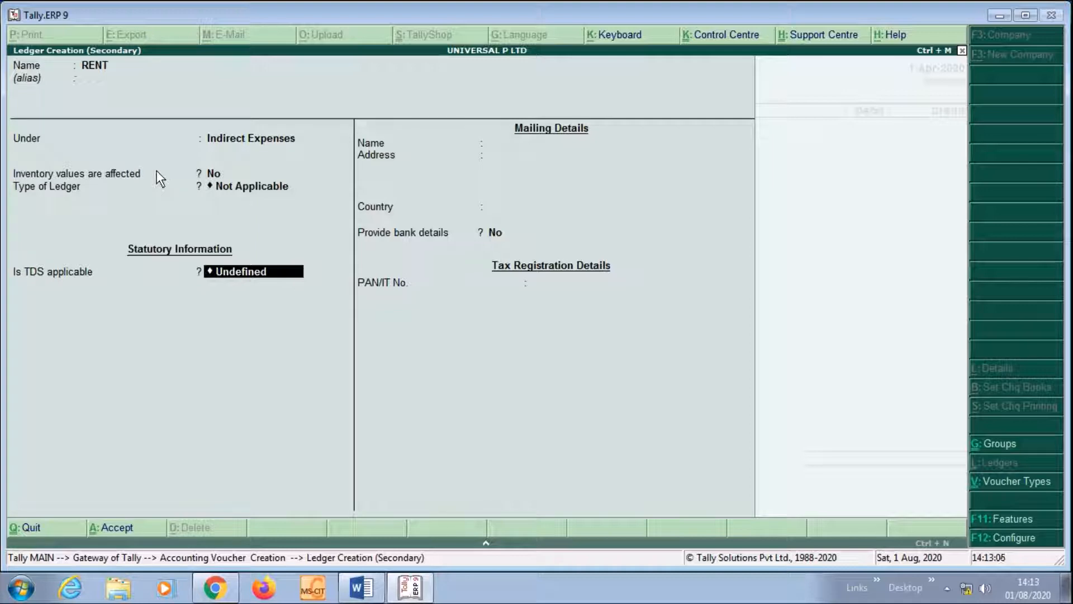
type("A")
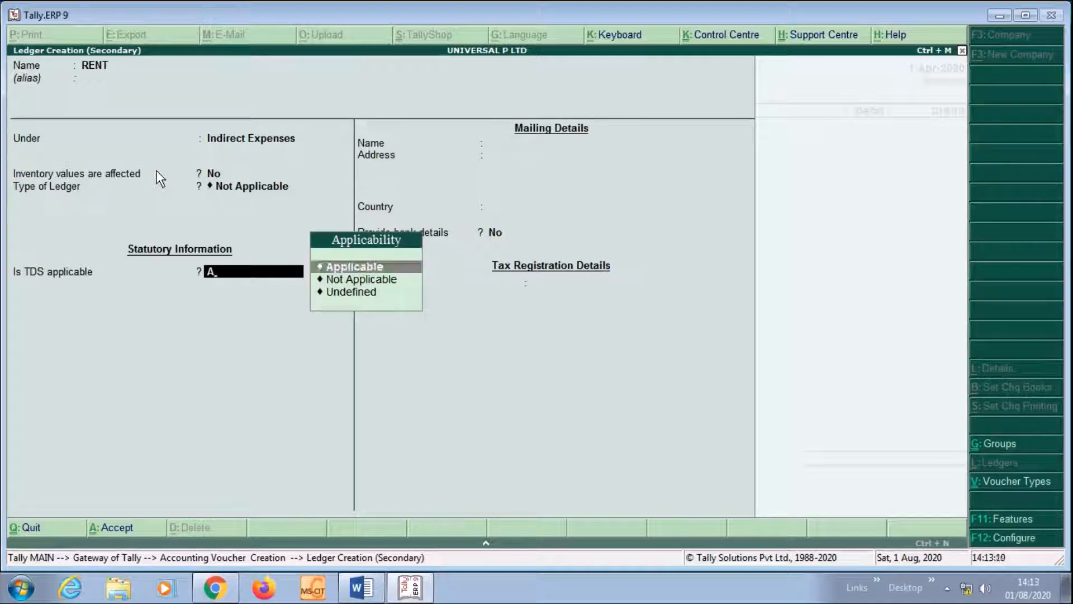
key("Return")
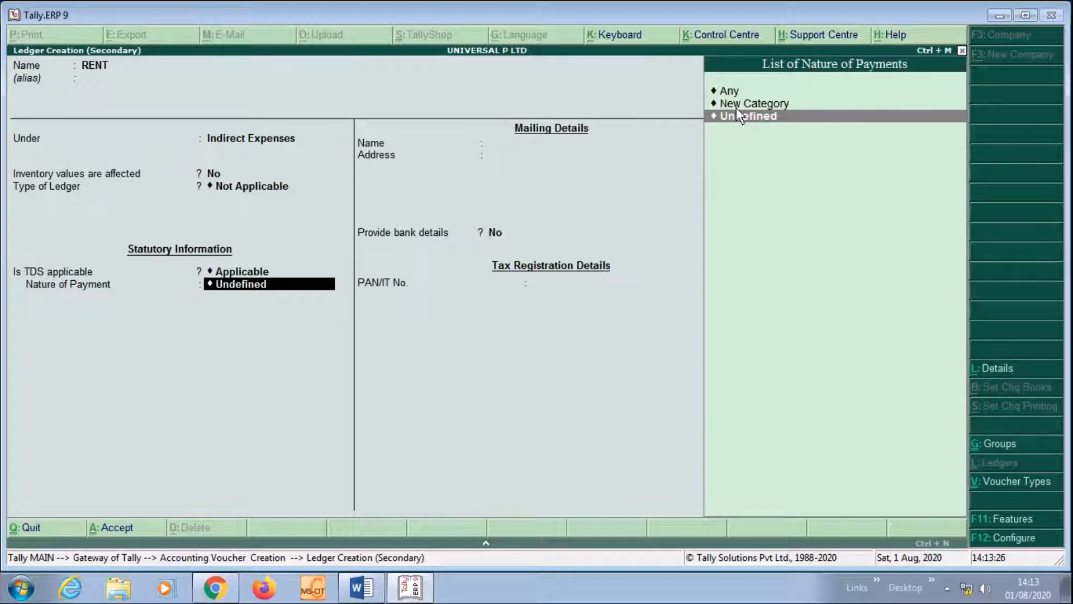
Choose New Category in the List of Nature of Payments for the RENT ledger
key("Up")
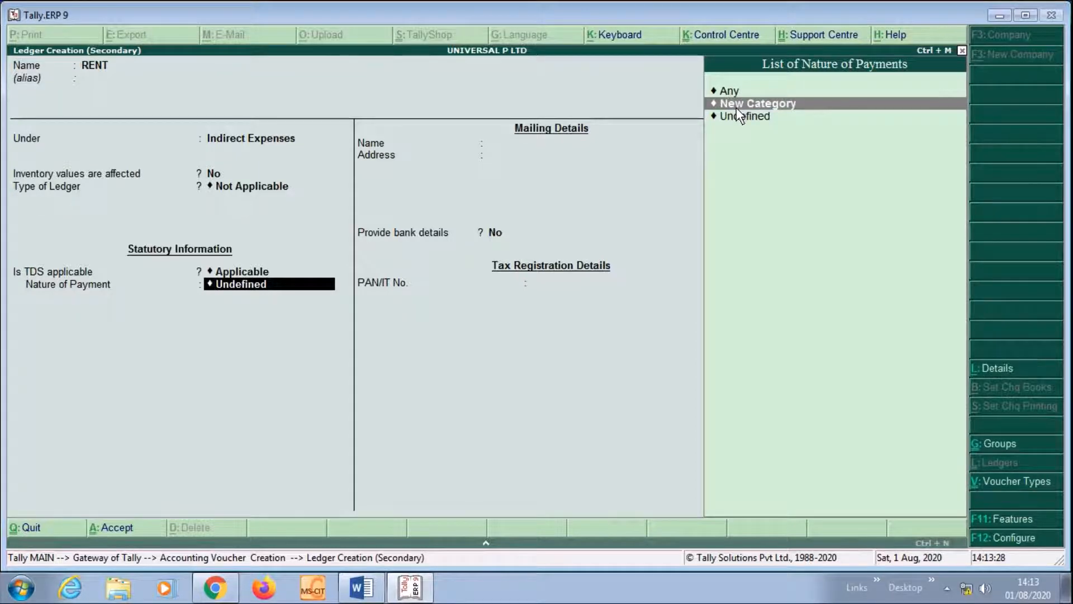
key("Return")
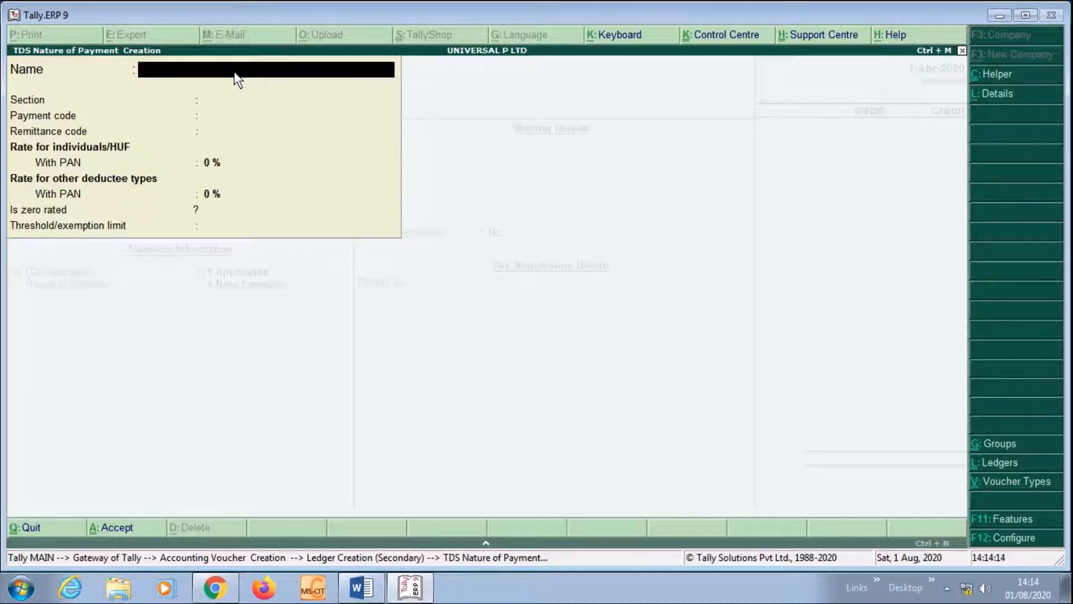
Create nature of payment RENT with section 194I and payment code 94I
key("Escape")
key("Return")
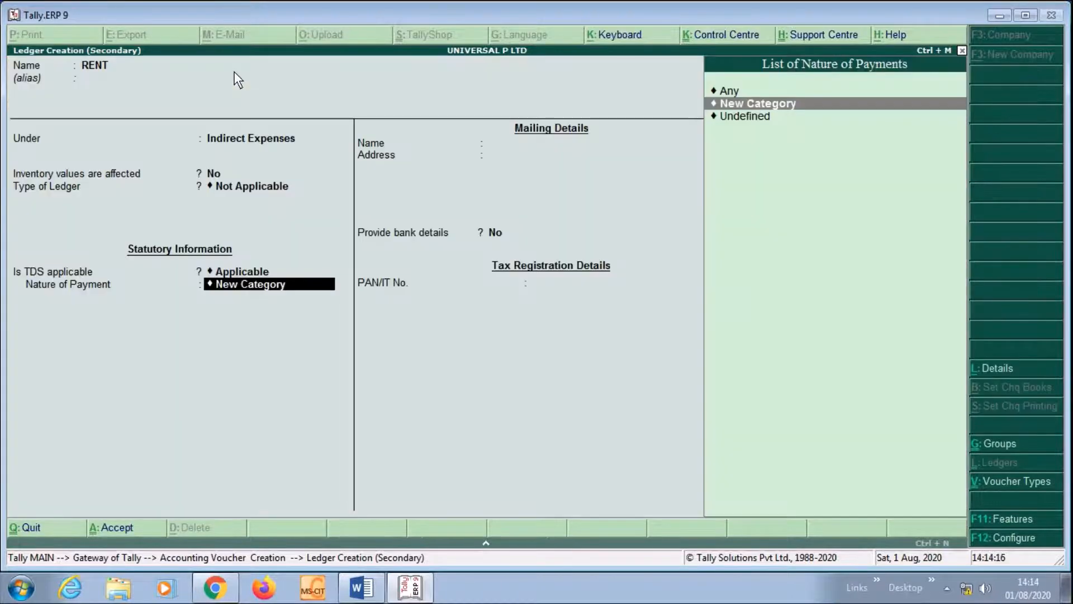
key("Return")
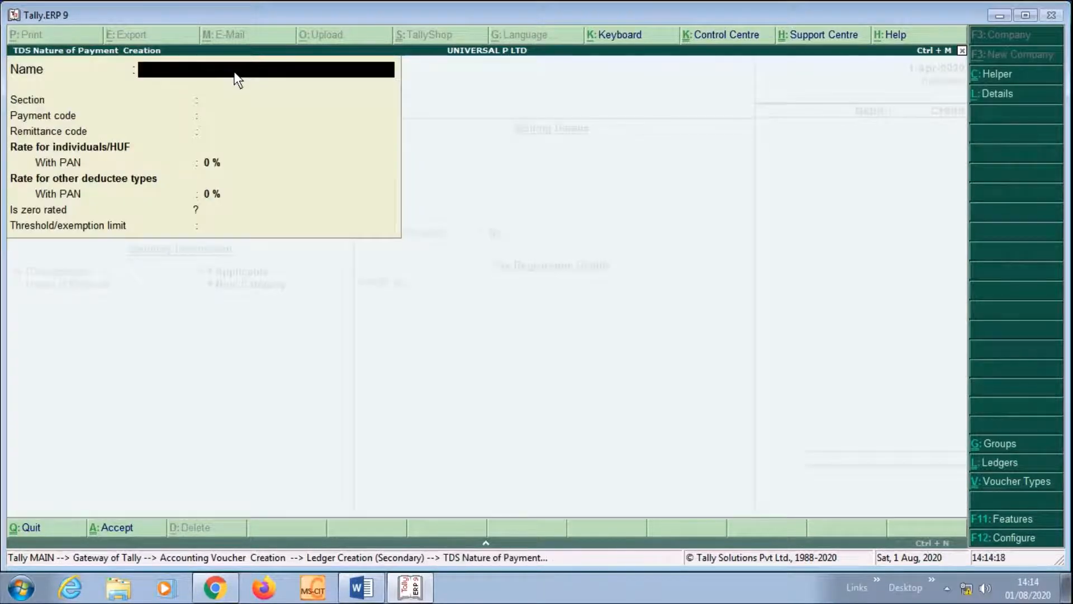
type("RENT")
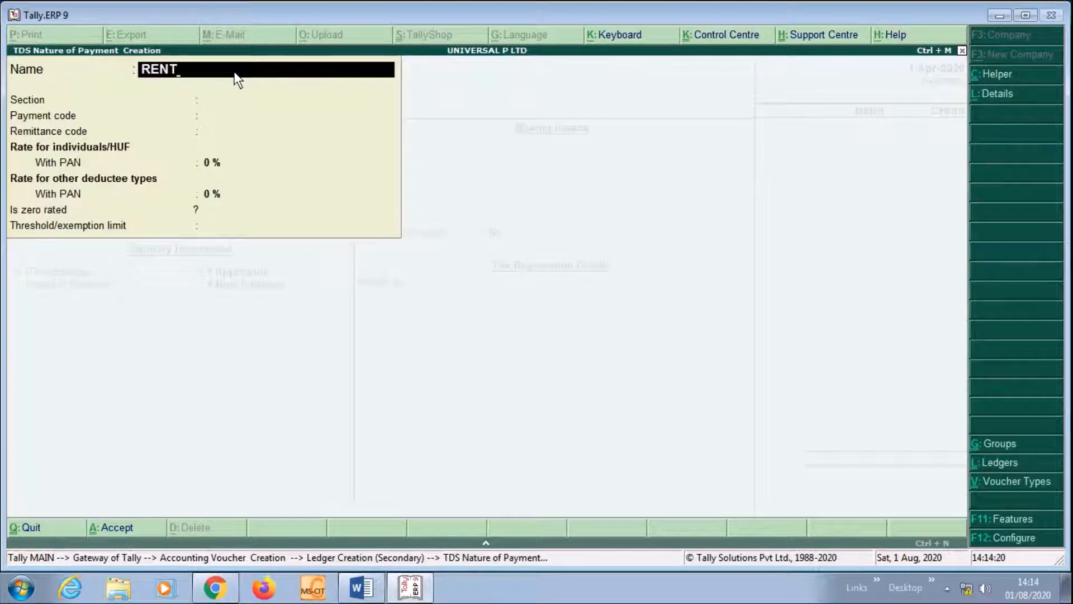
key("Return")
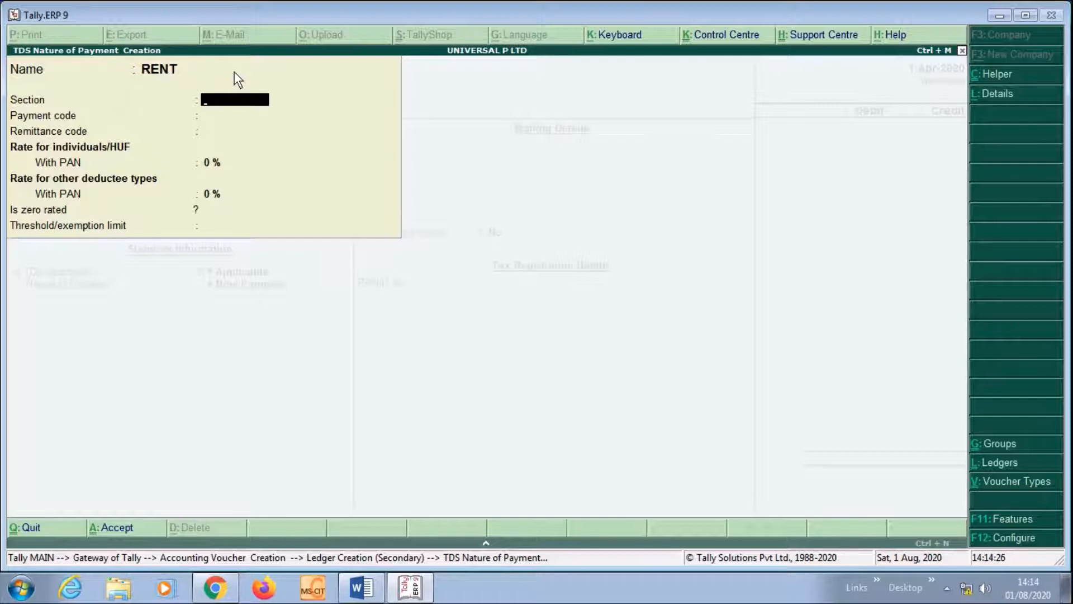
type("194i")
key("Return")
type("94I")
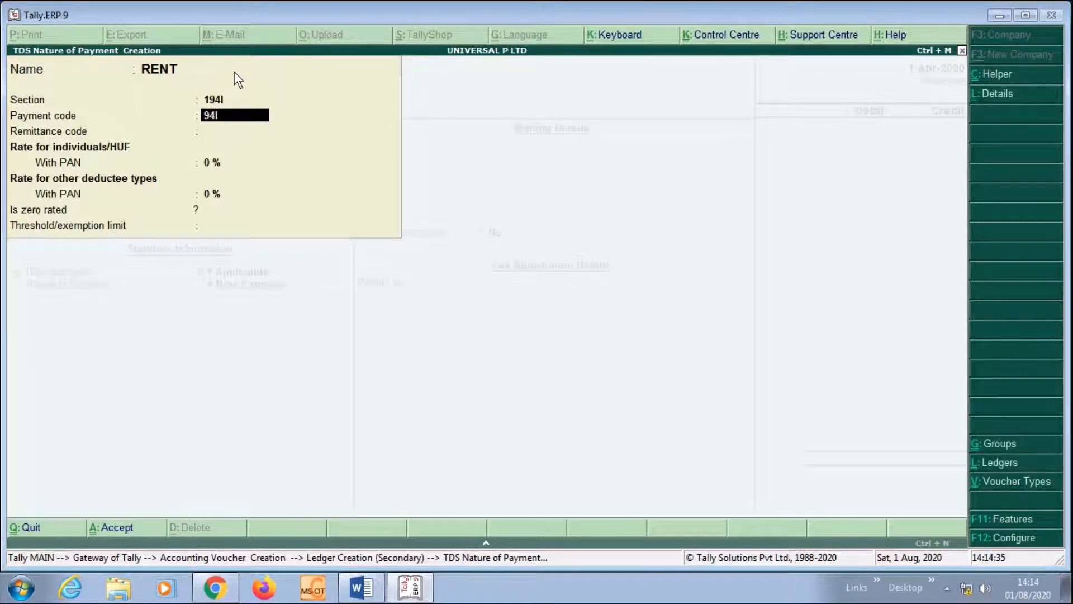
key("Return")
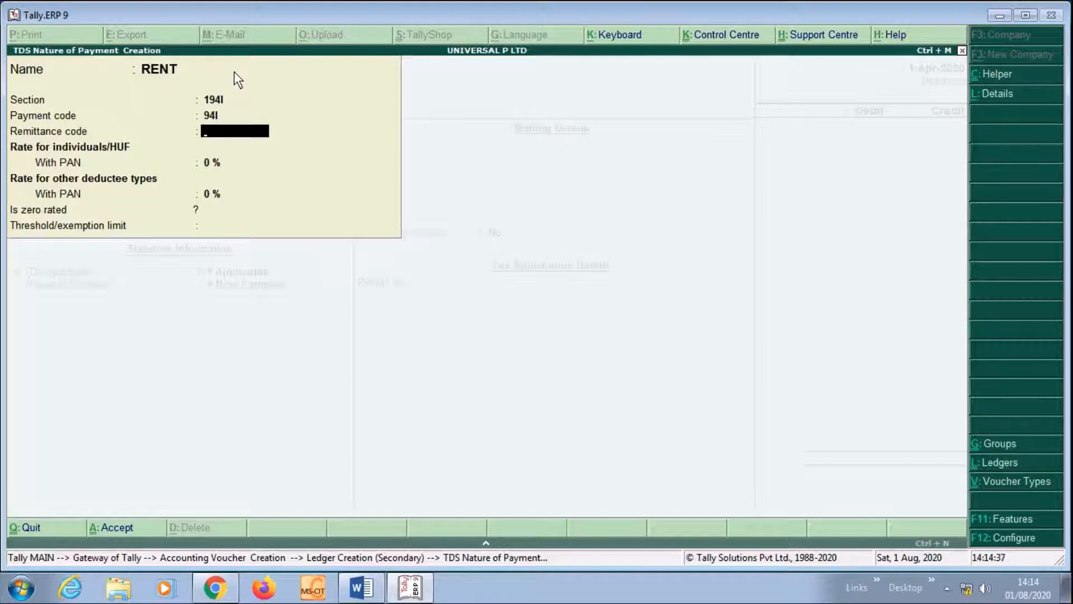
key("Return")
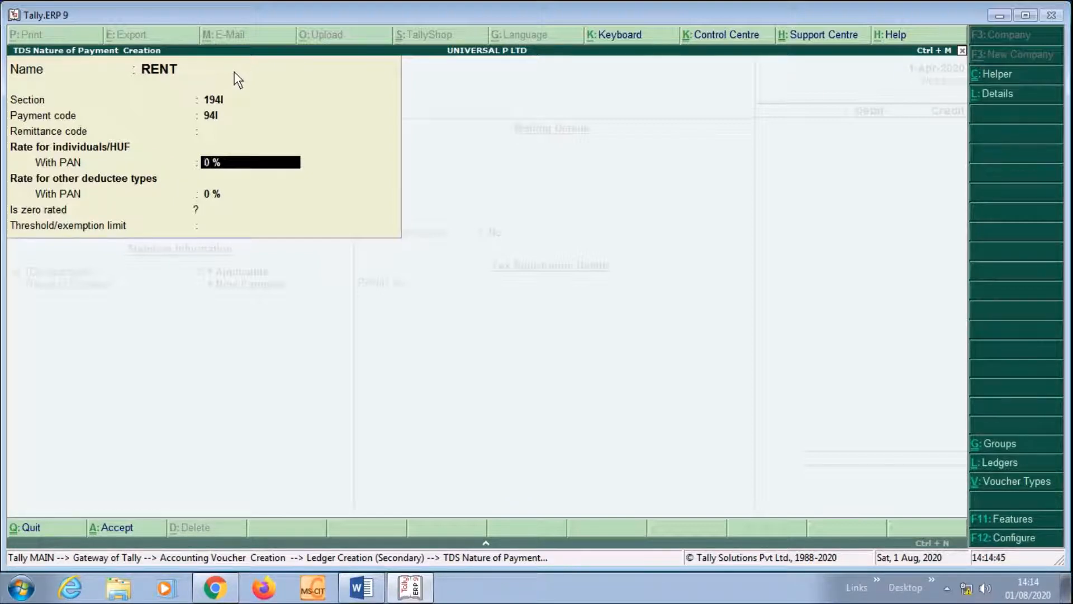
Set both With PAN rates to 10%, save it, and enter 150000 as the RENT debit
type("10")
key("Return")
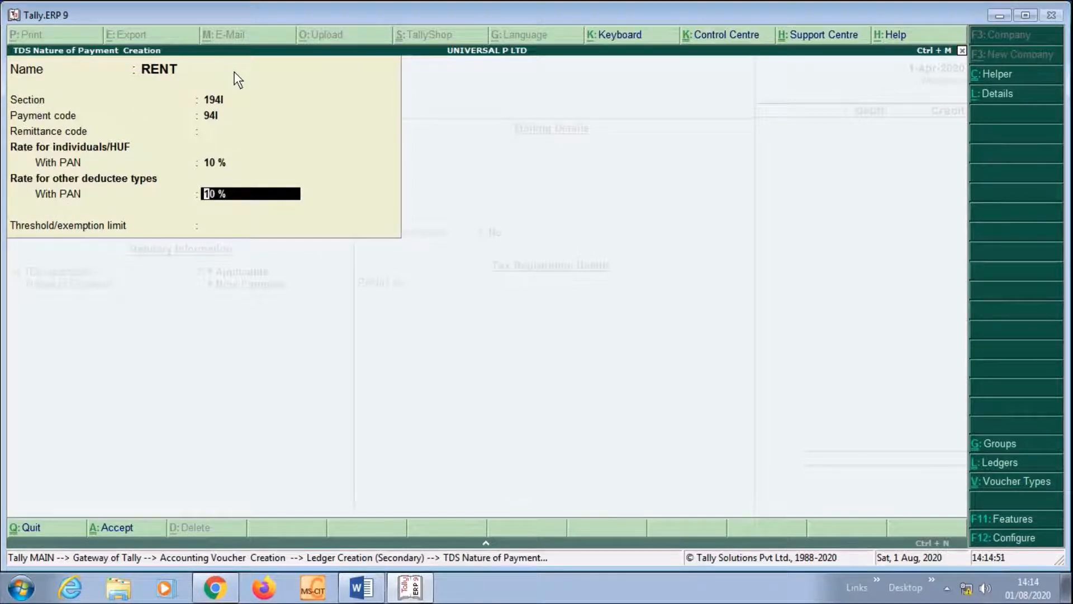
key("Return")
key("Return")
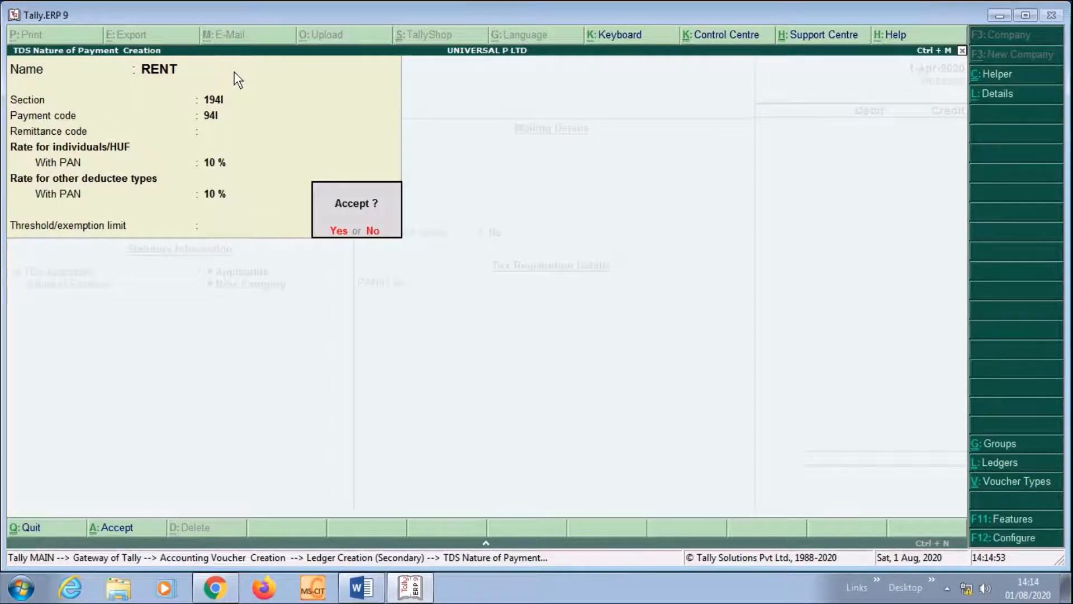
key("Return")
key("Return")
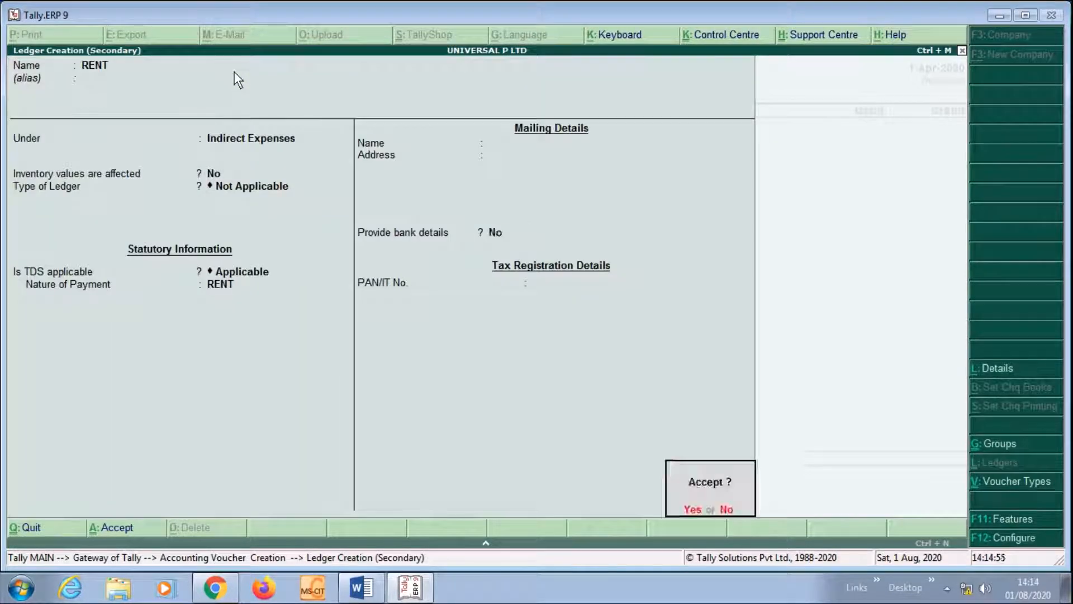
key("Return")
type("150000")
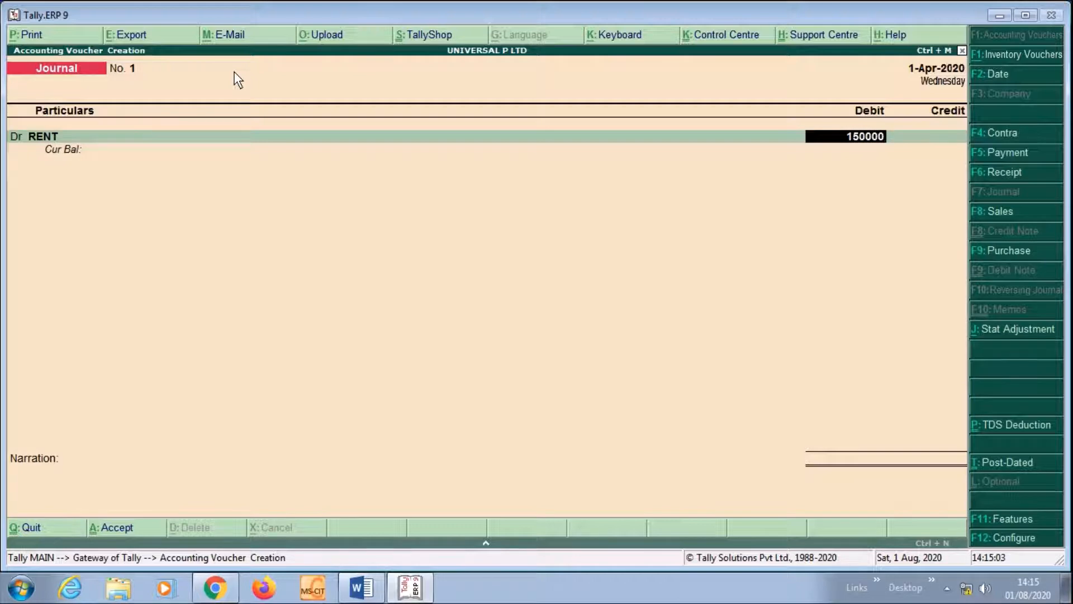
Commit the 1,50,000 RENT debit and start a new party ledger on the credit line
key("Return")
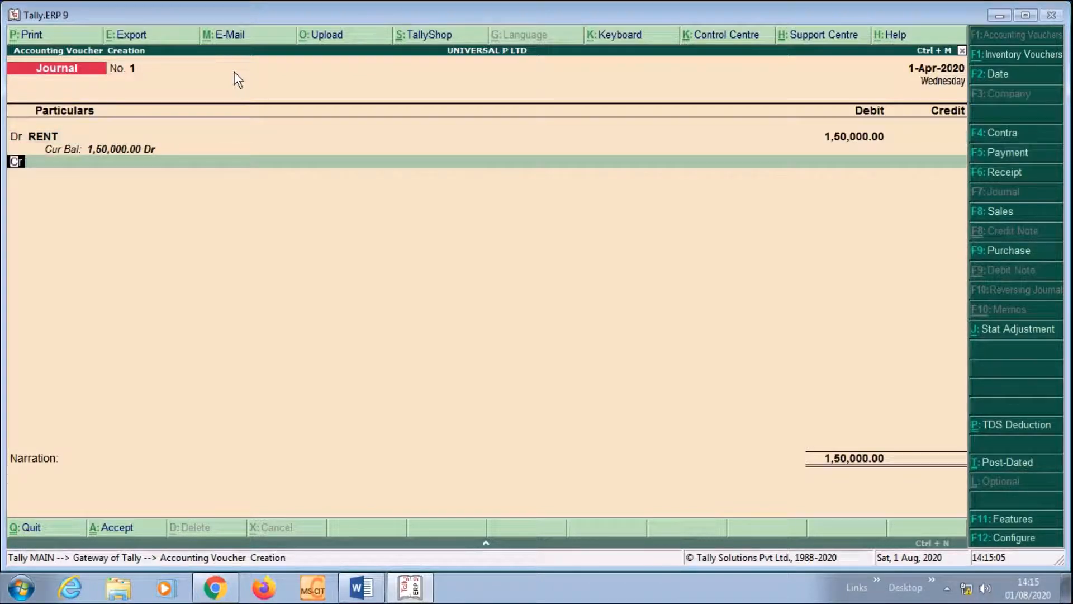
key("Return")
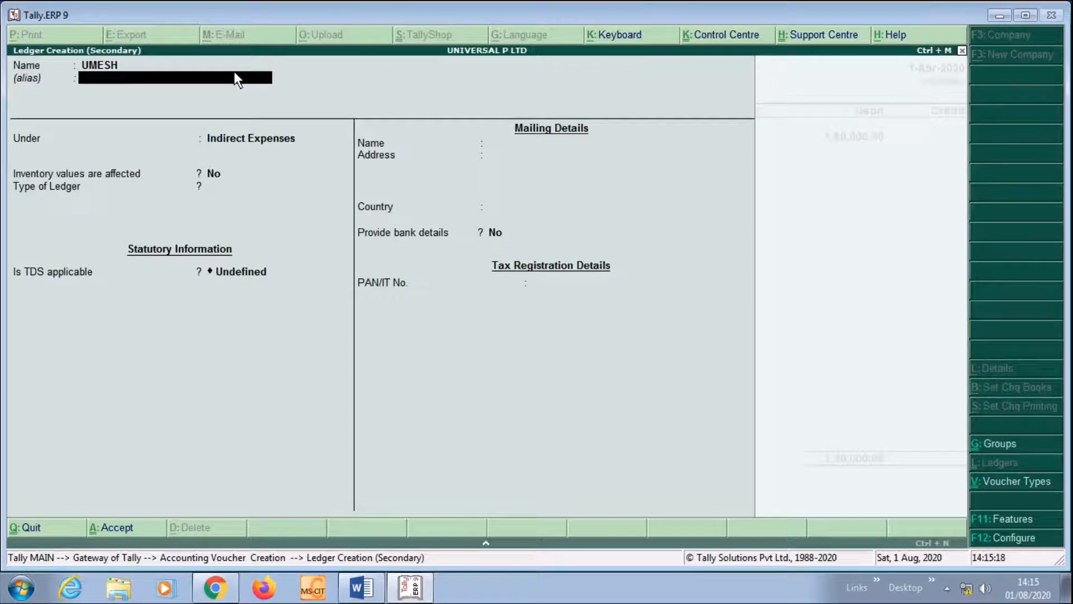
key("Return")
Put the party ledger under Sundry Creditors, TDS deductible, Body of Individuals, deducting in same voucher
type("SU")
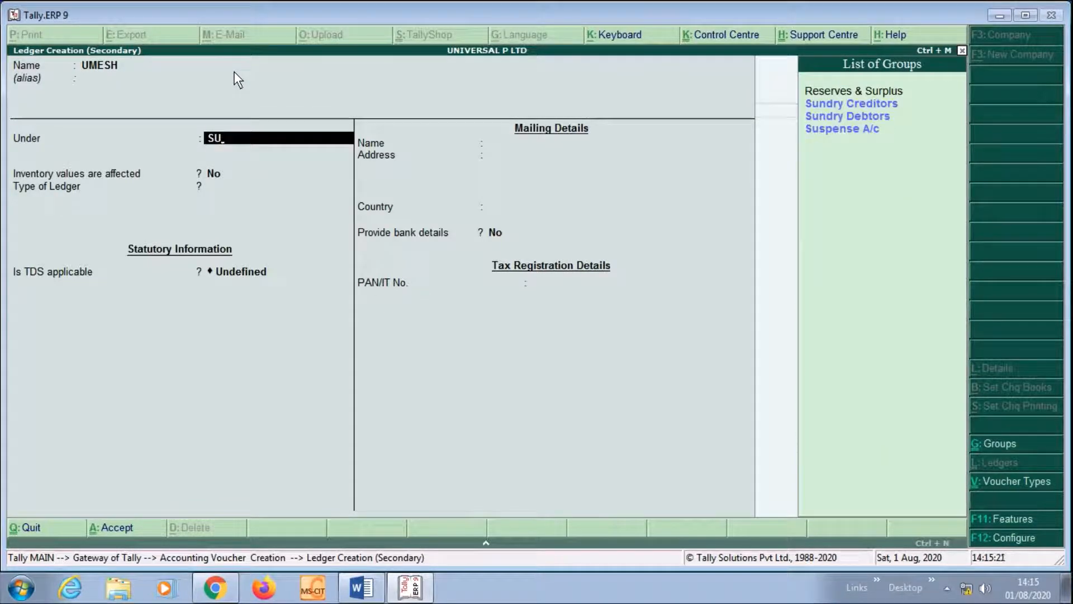
key("Return")
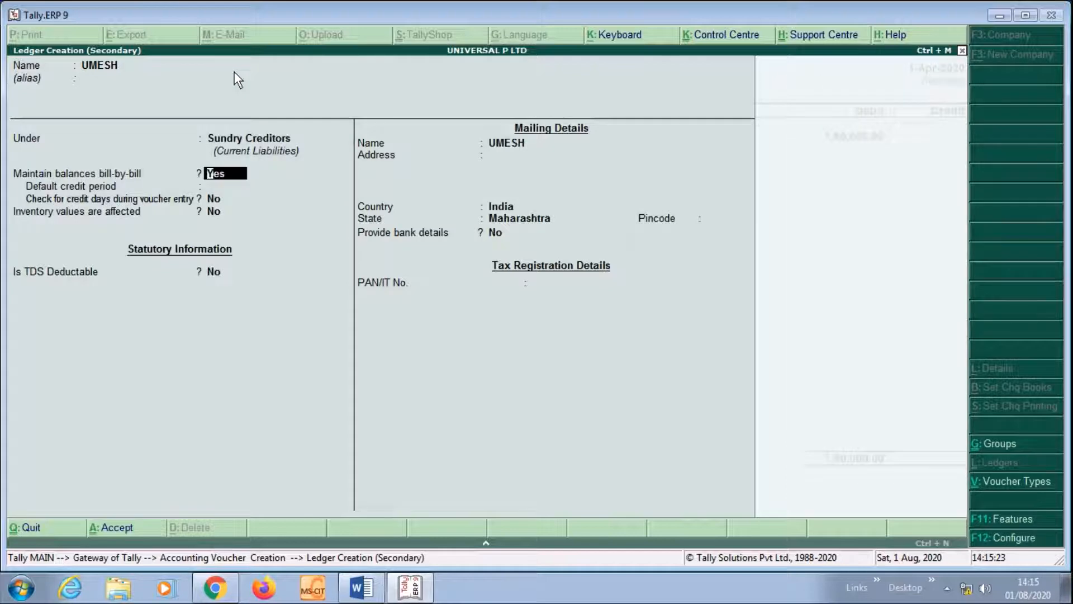
key("Return")
key("Return")
key("Return")
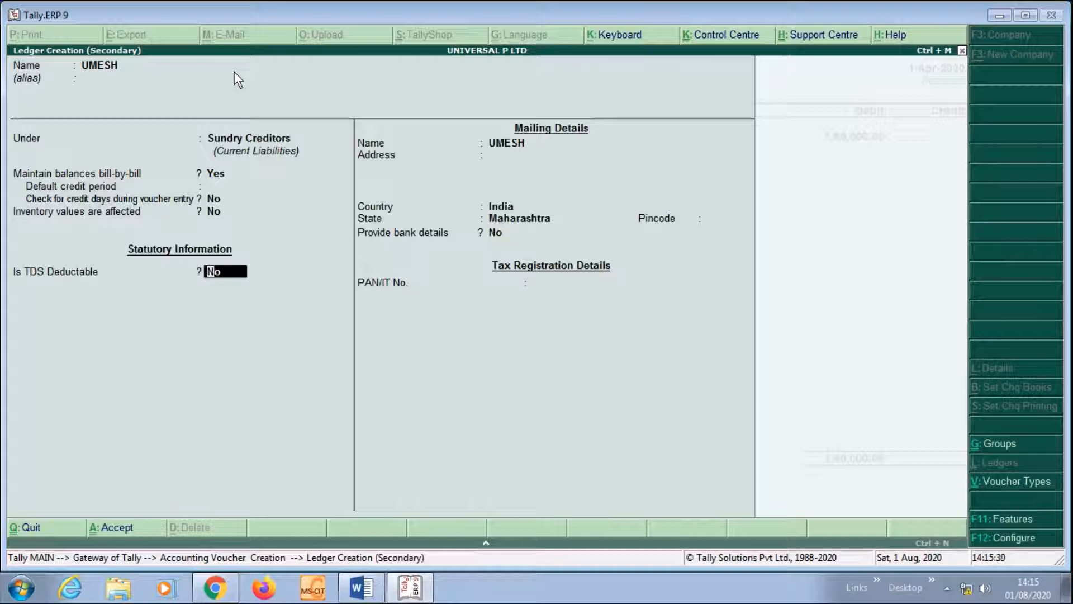
type("Y")
key("Return")
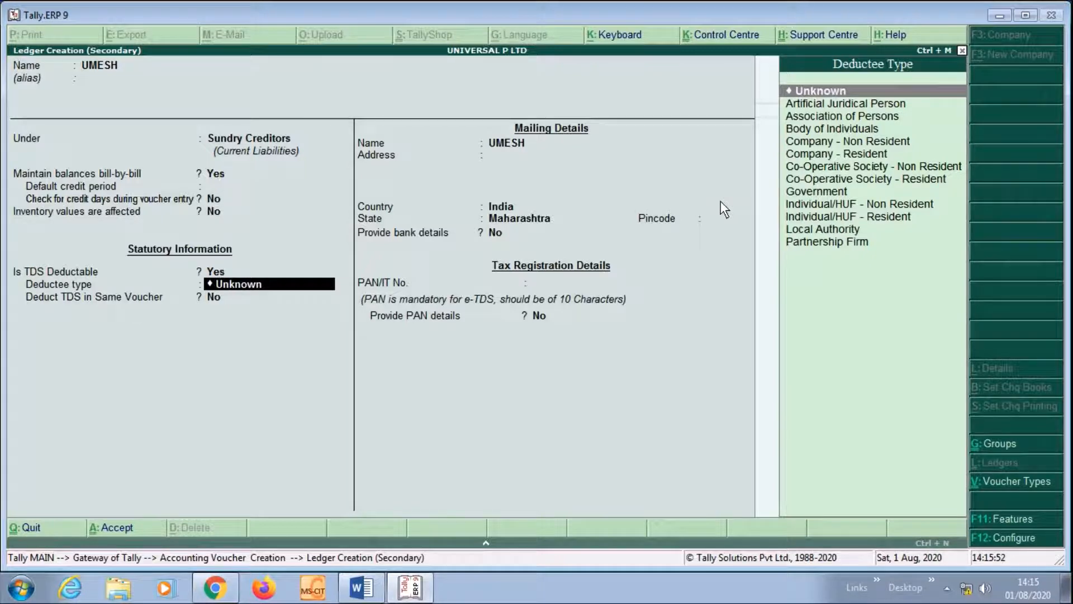
key("Down")
key("Down")
key("Down")
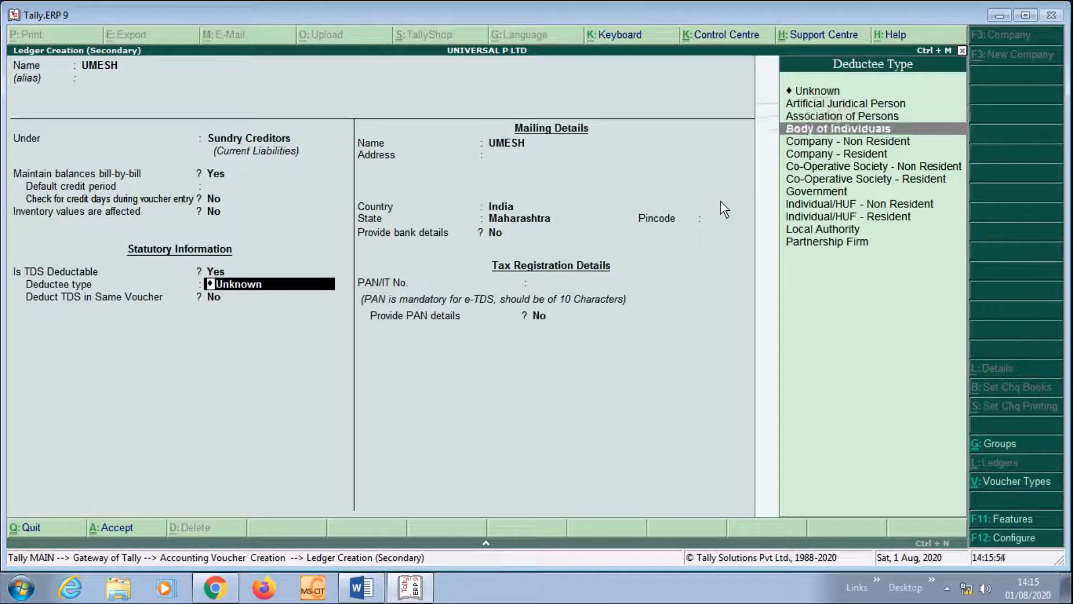
key("Return")
key("y")
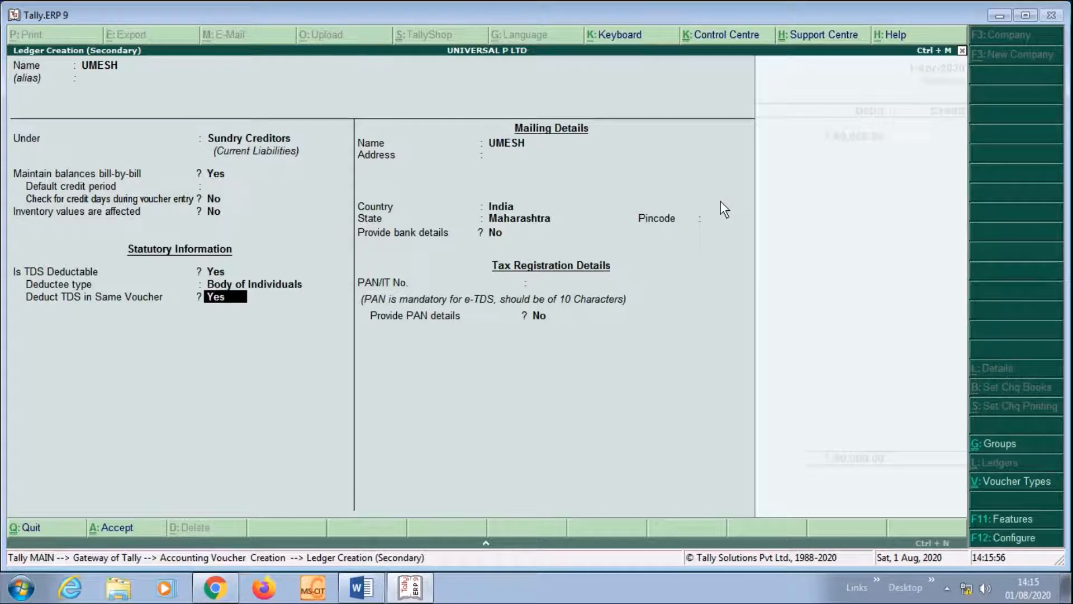
key("Return")
Enter the party's PAN, dismiss the invalid PAN warning, and accept the 1,50,000 Cr bill row
key("Return")
key("Return")
key("Return")
key("Return")
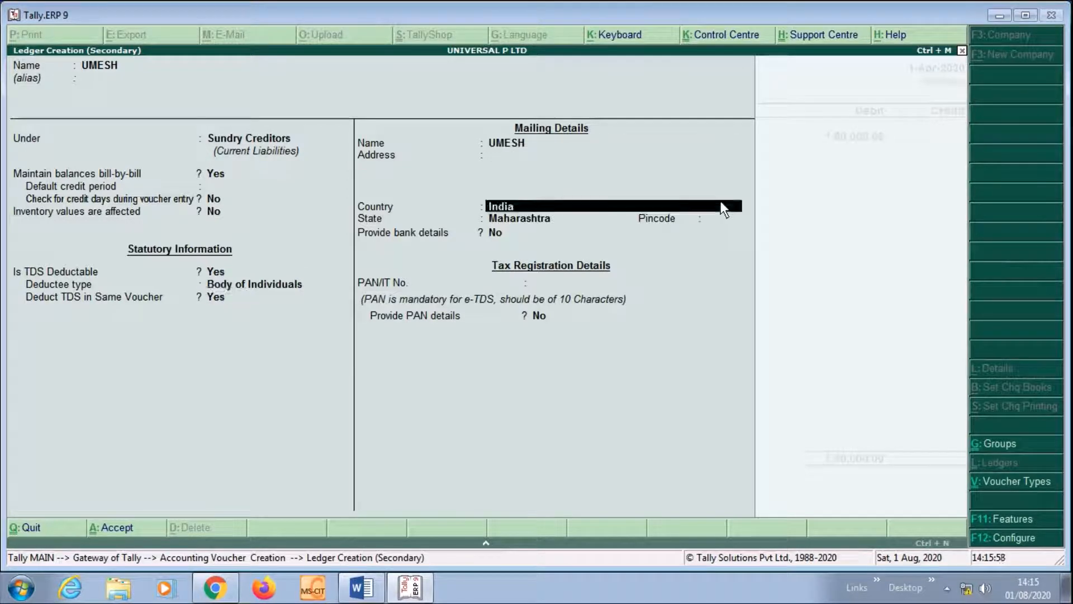
key("Return")
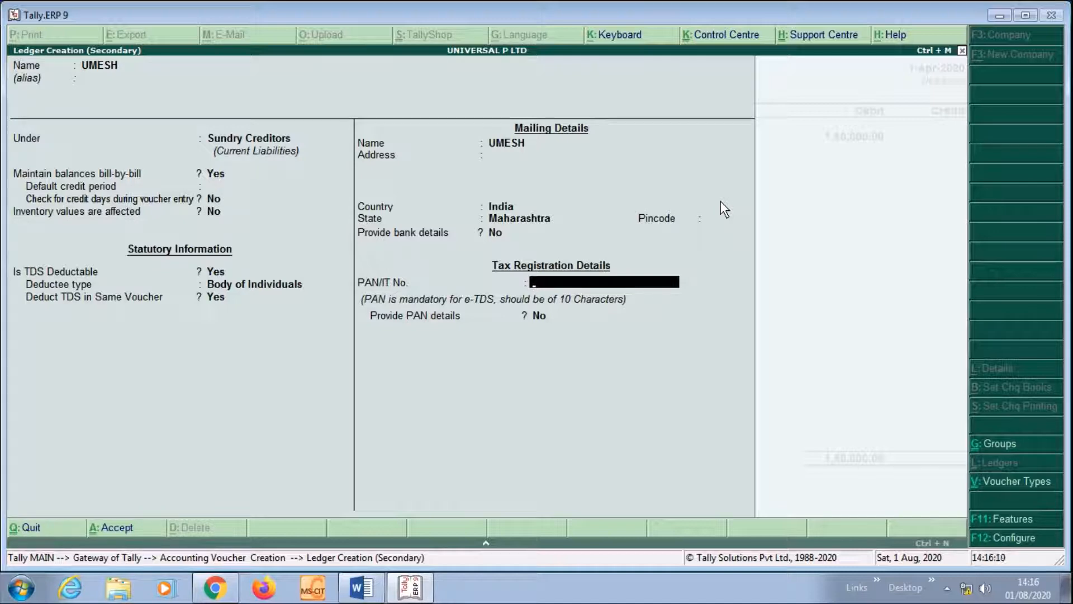
type("ASDF12345A")
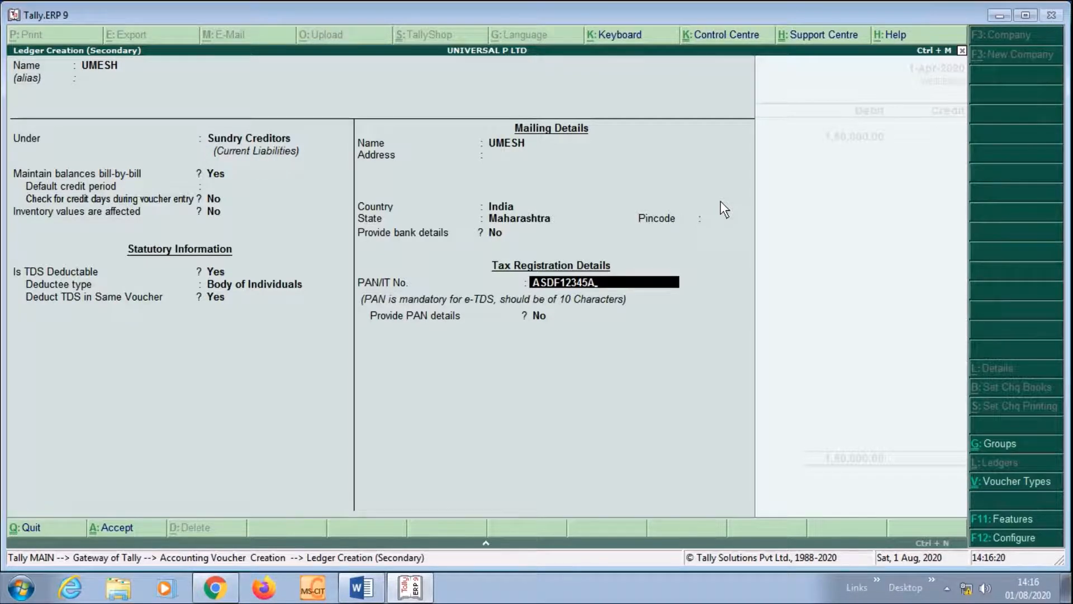
key("Return")
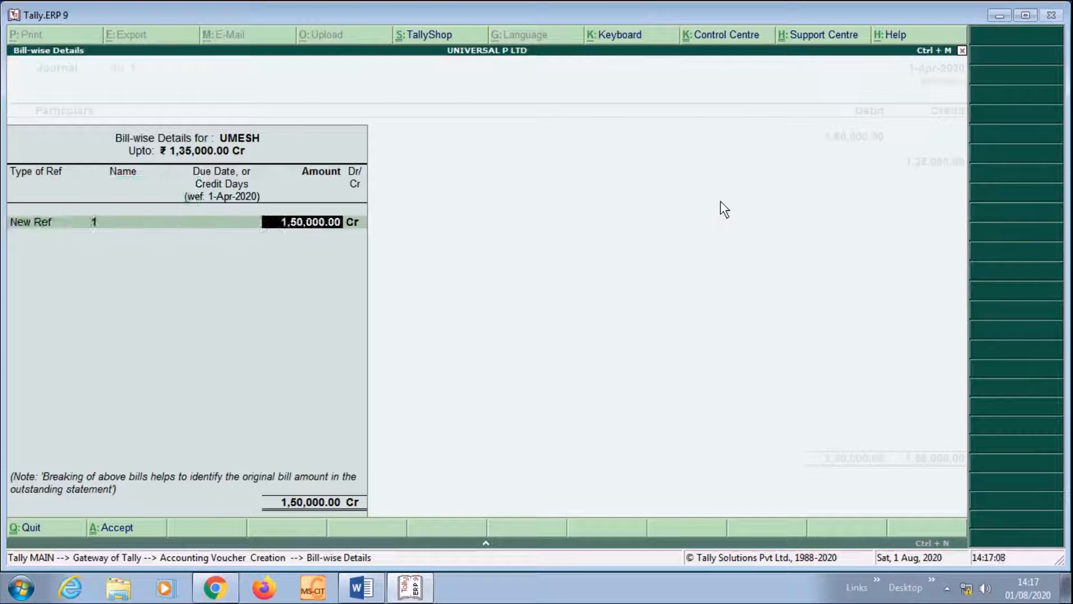
key("Return")
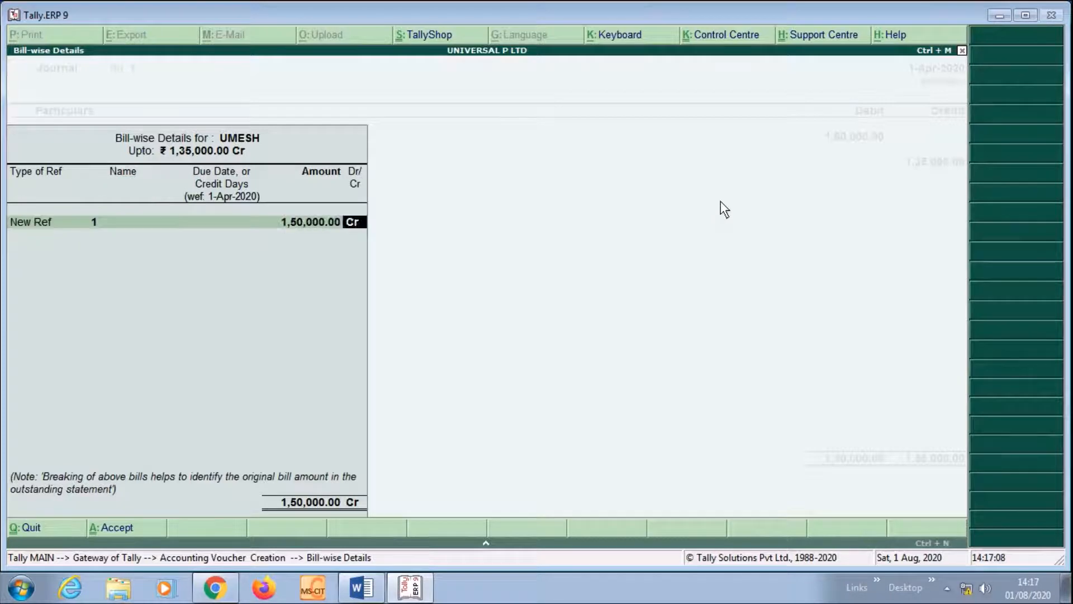
key("Return")
key("Return")
key("Return")
key("Return")
key("Return")
key("Return")
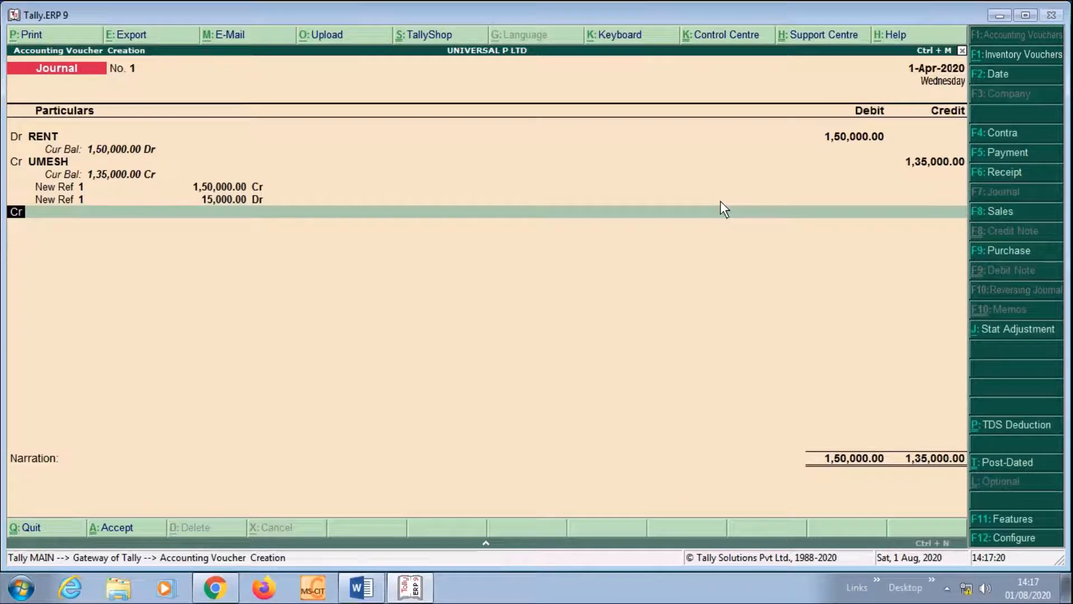
Begin another credit line to choose its ledger after the 1,35,000 party credit
key("Return")
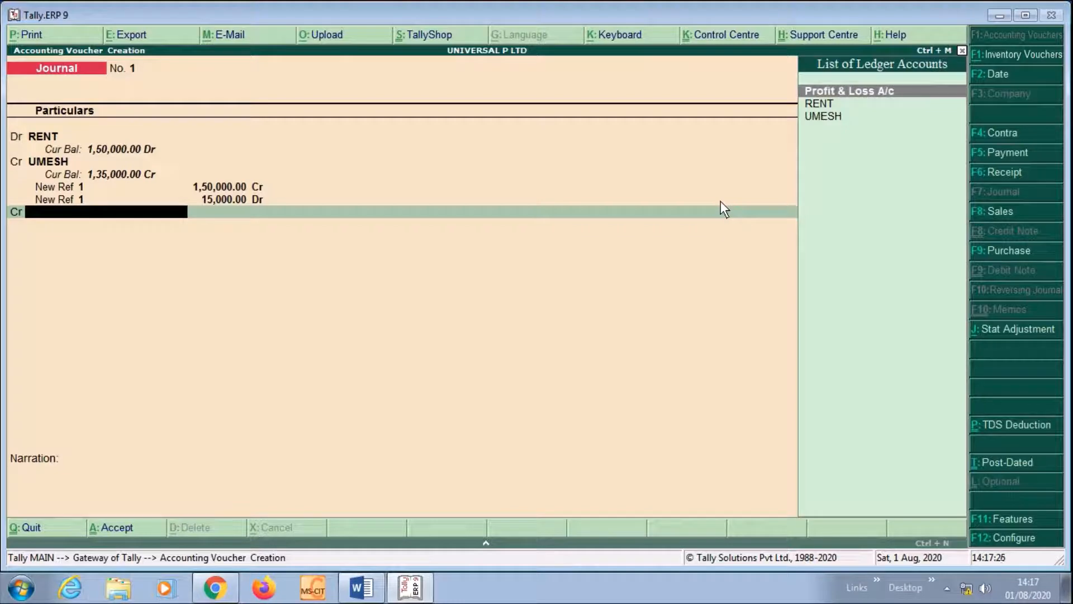
Create the TDS ON RENT ledger under Duties & Taxes, with TDS duty type and RENT nature of payment
key("alt+c")
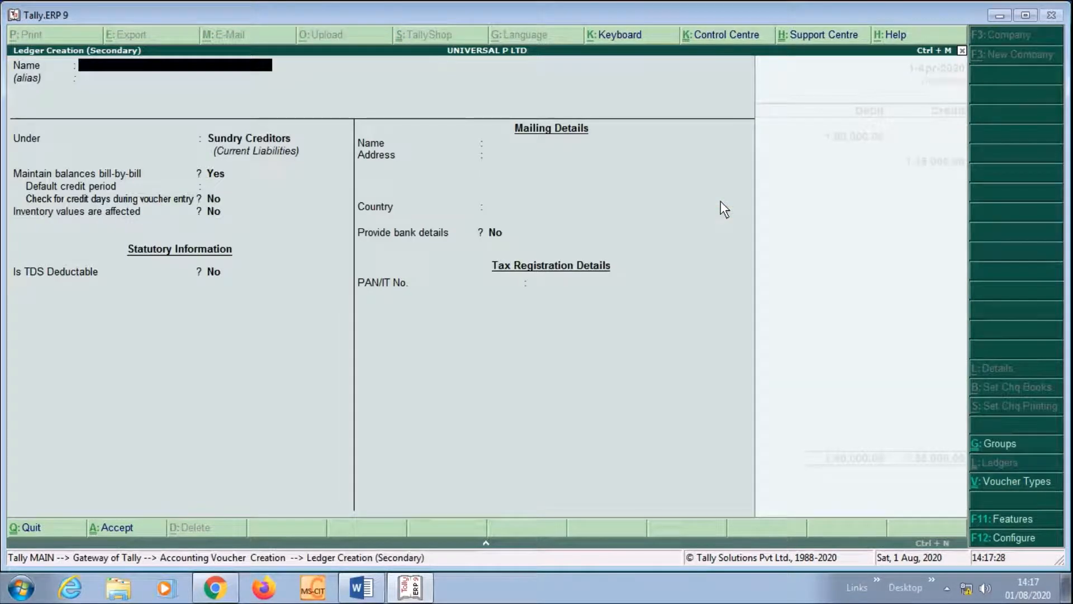
type("TDS ON RENT")
key("Return")
type("DU")
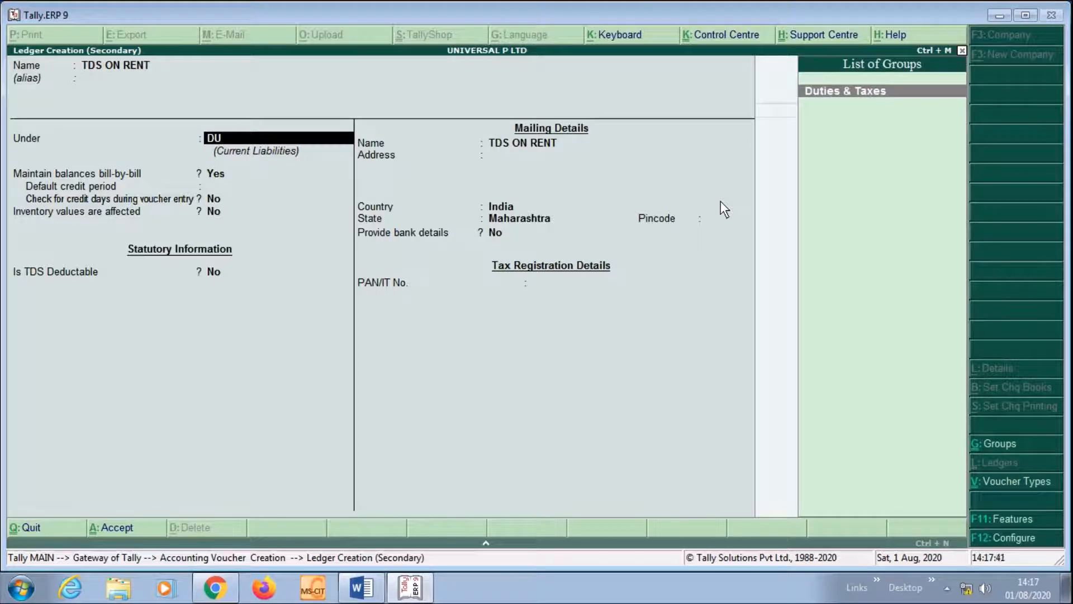
key("Return")
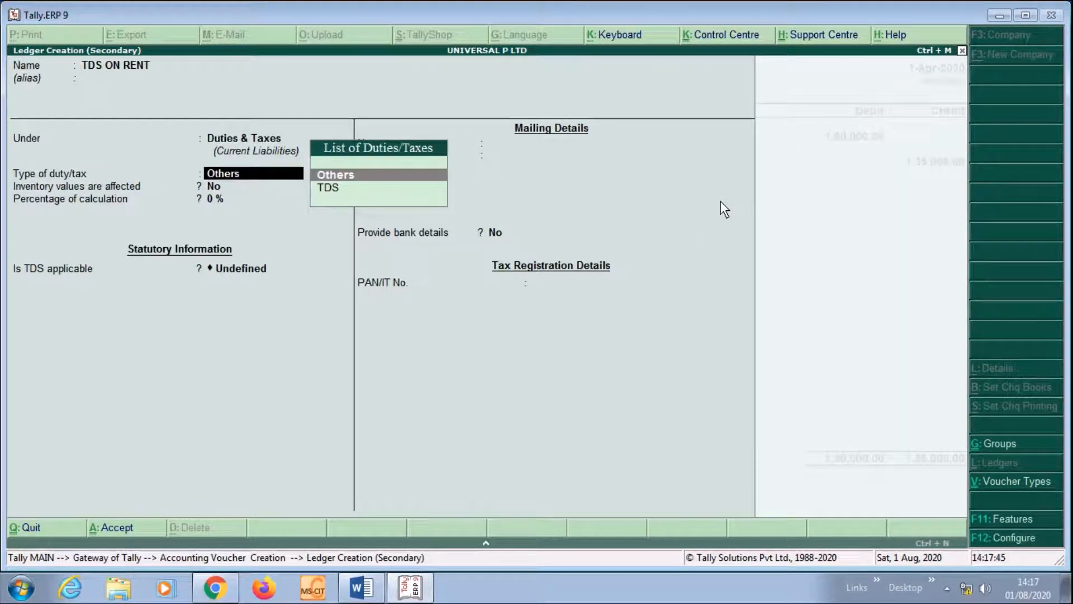
key("Down")
key("Return")
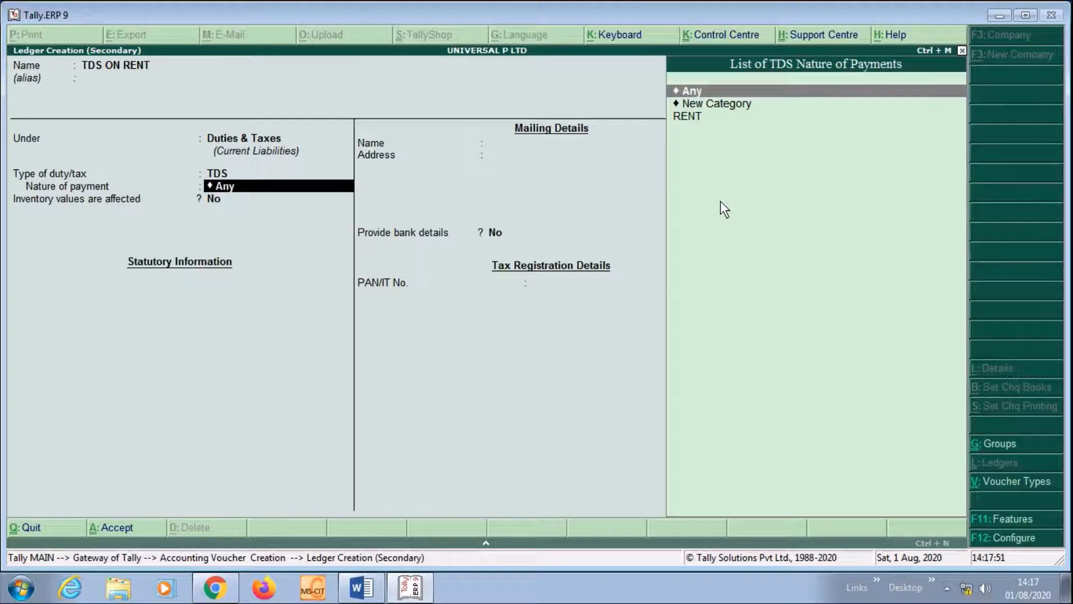
key("Down")
key("Down")
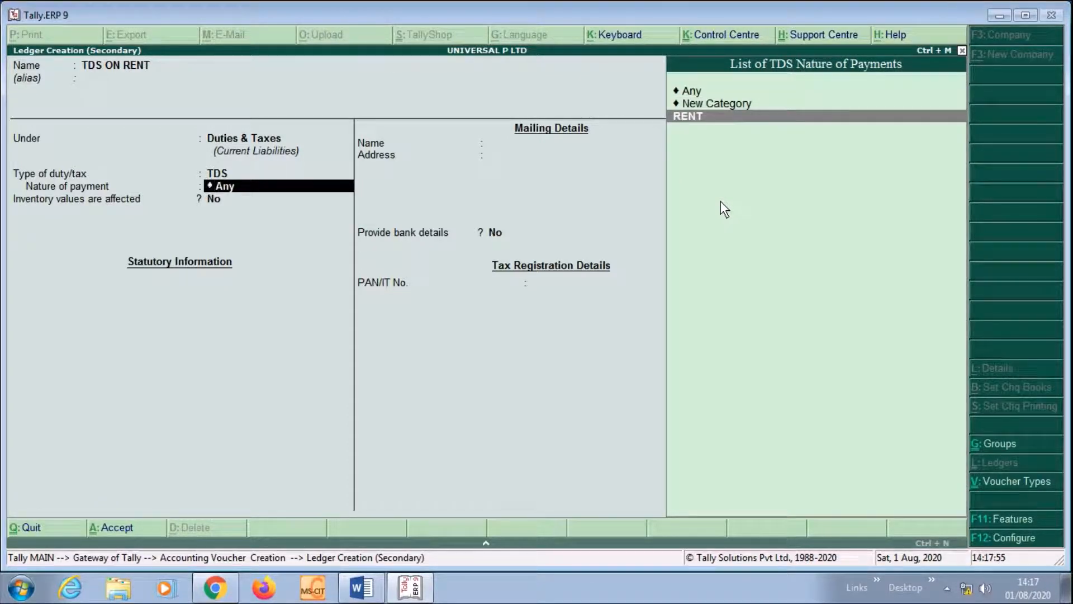
key("Return")
key("Return")
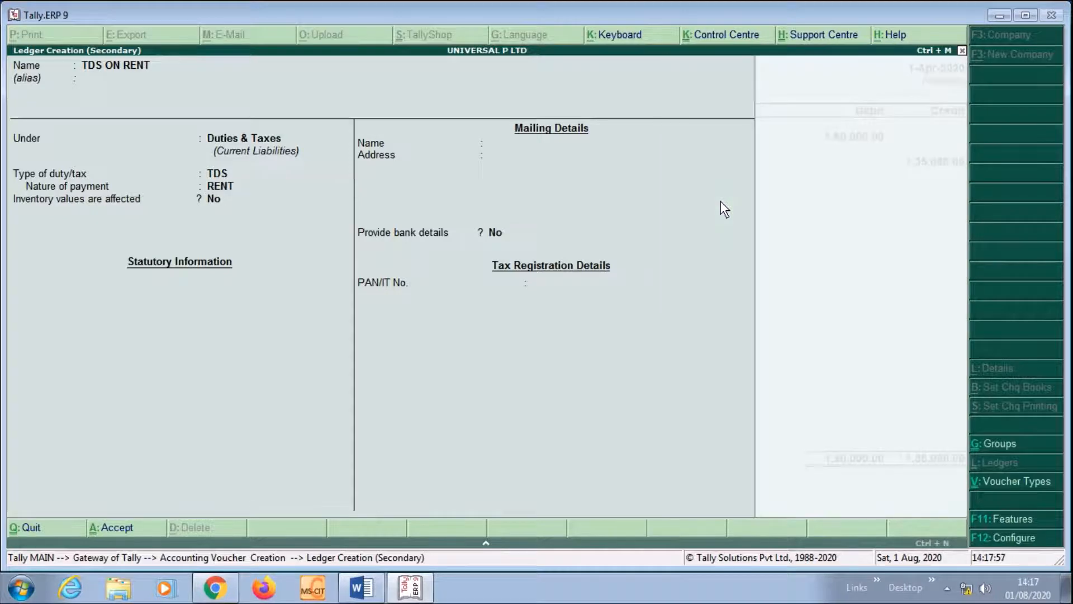
key("Return")
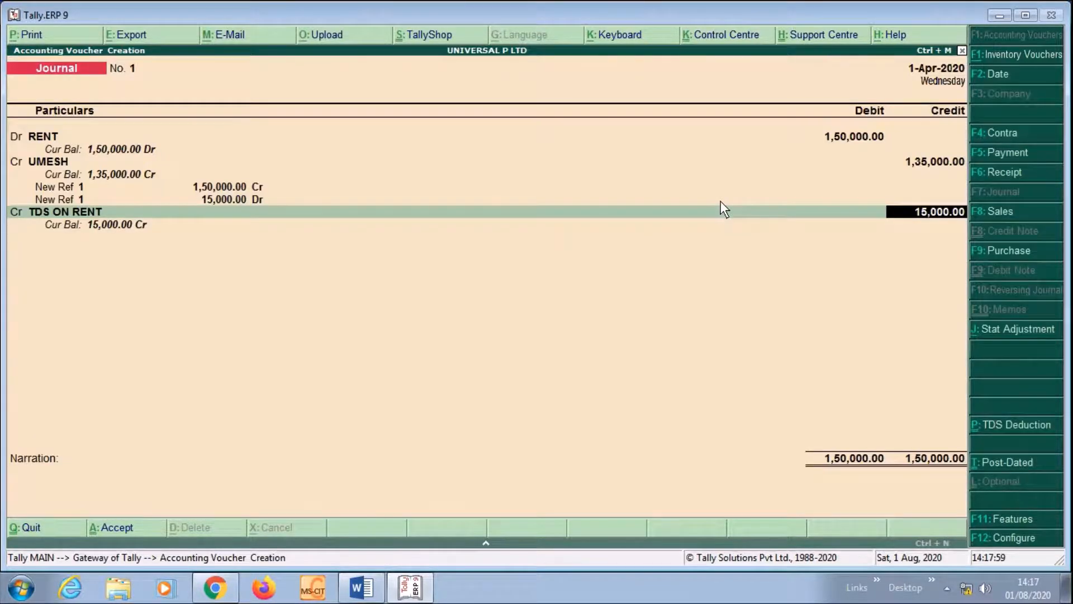
key("Return")
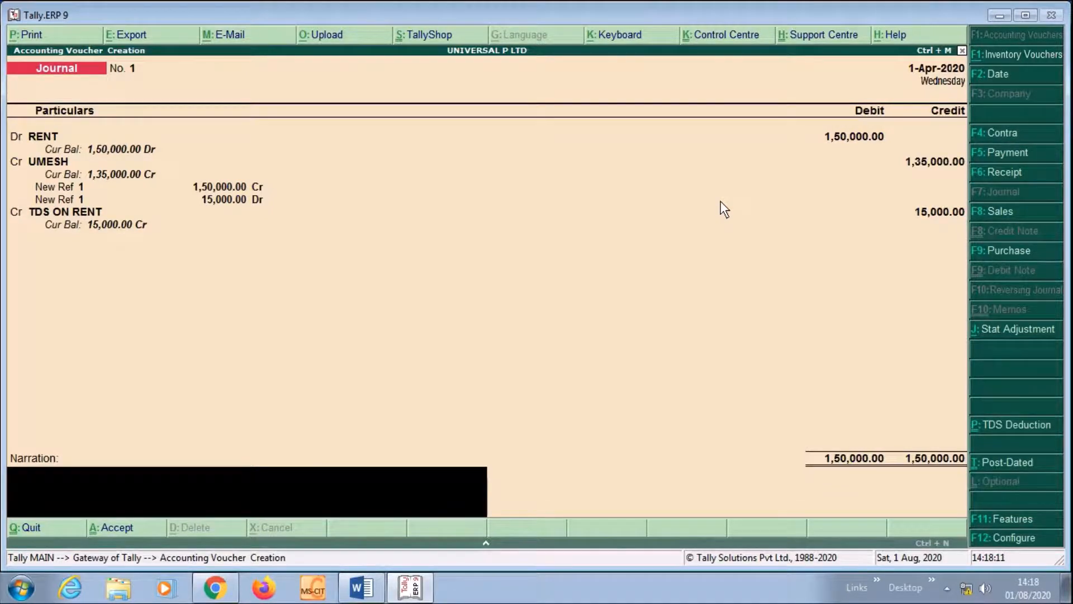
Add the narration 'BEING TDS CHARGE' and save journal voucher No. 1
type("BEING TDS CHARGE")
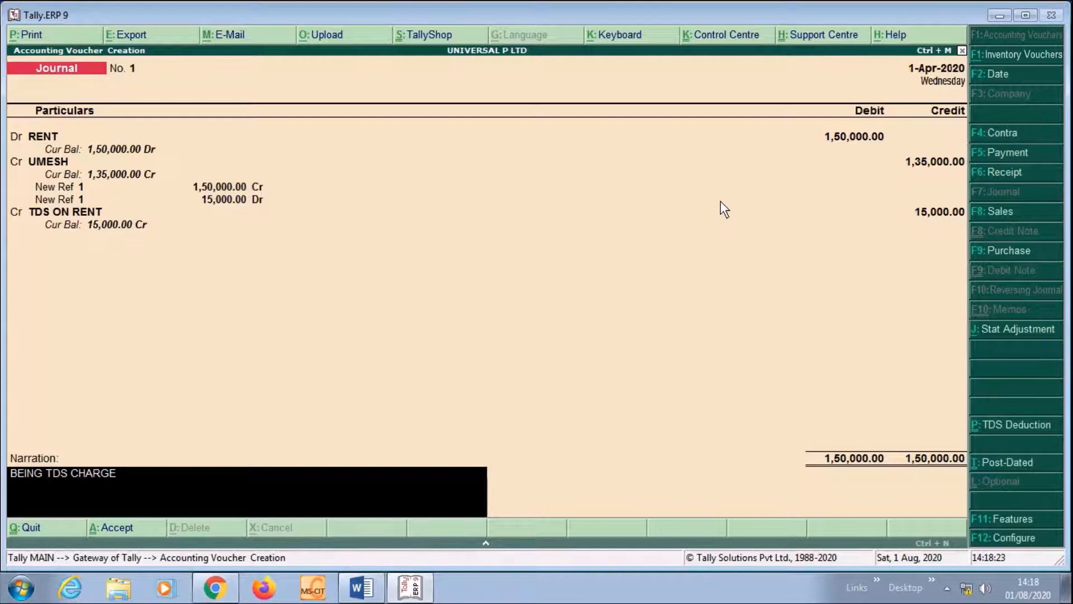
key("Return")
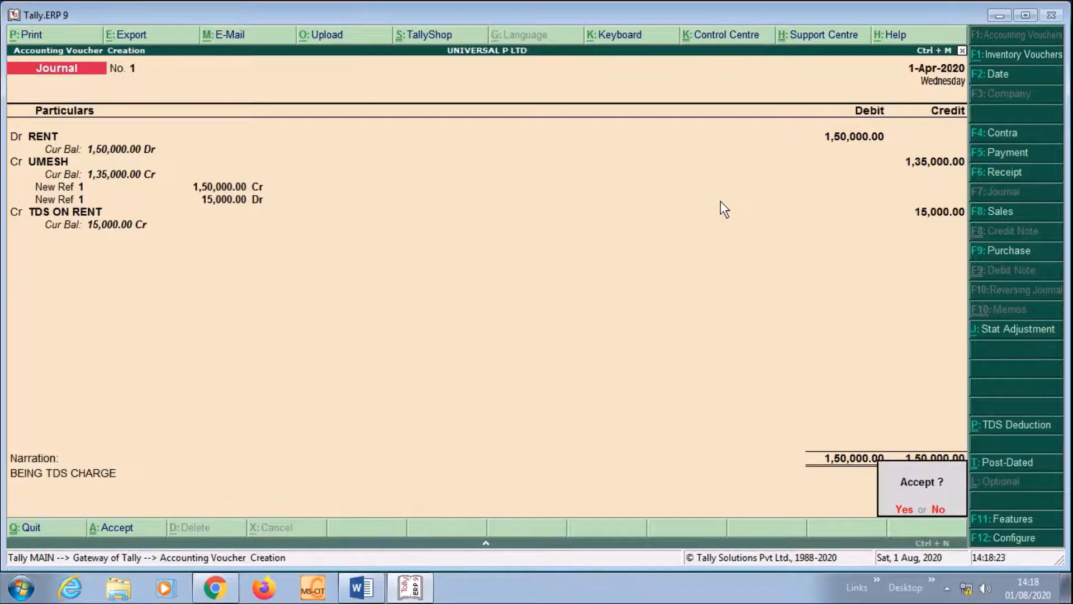
key("Return")
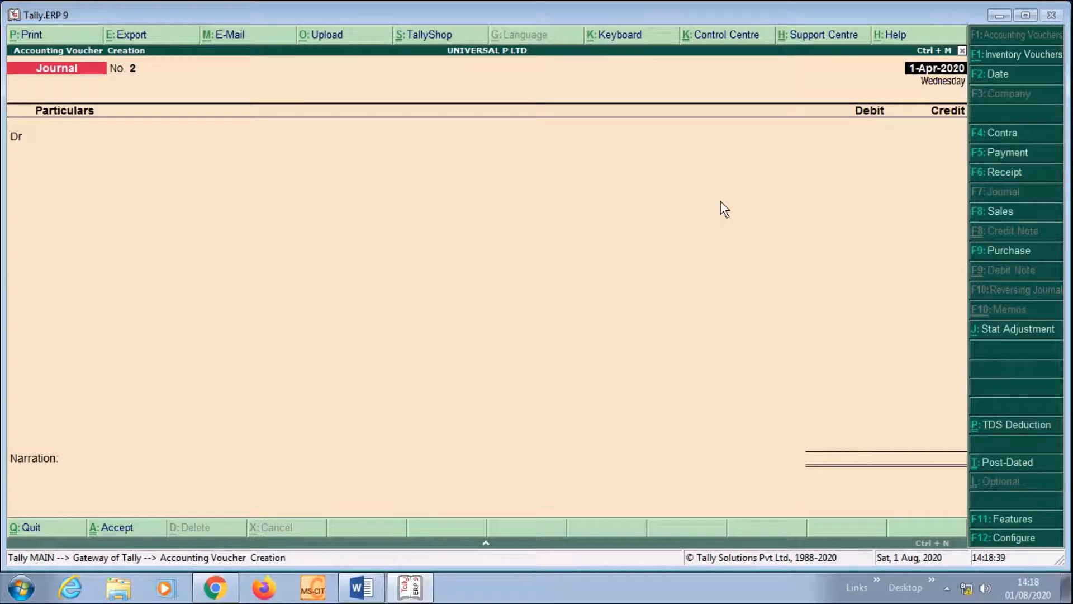
key("F5")
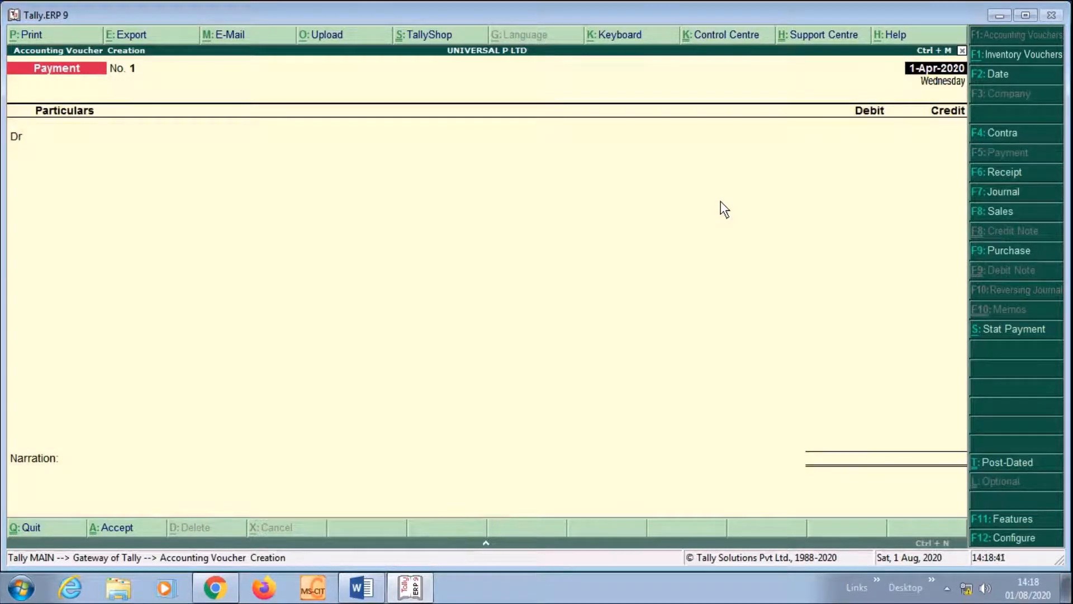
Debit UMESH 1,35,000 in Payment No. 1, settled against UMESH's pending bill 1
key("Return")
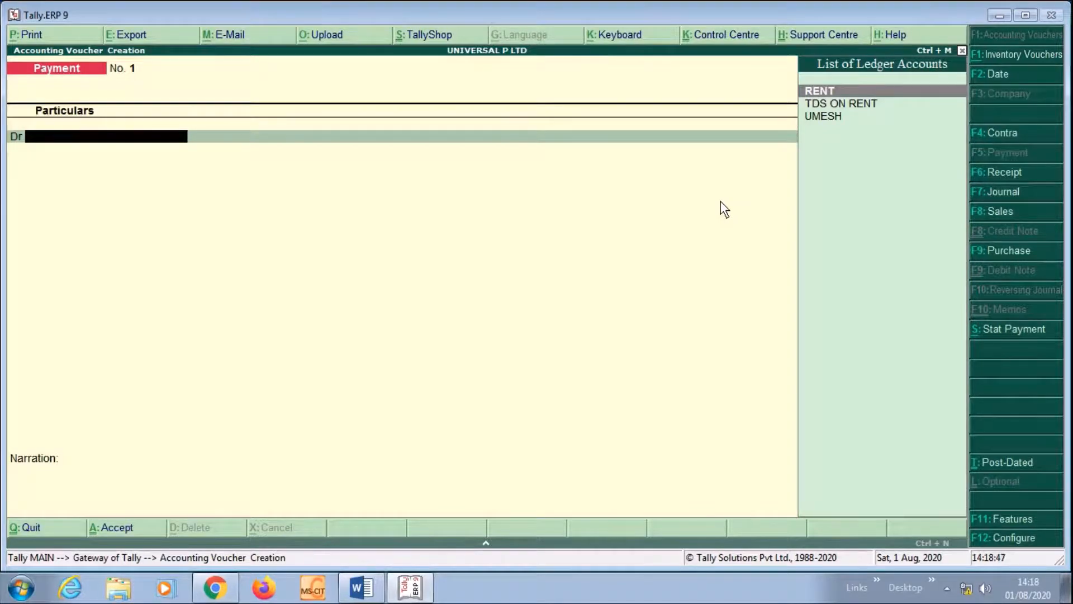
key("Down")
key("Down")
key("Return")
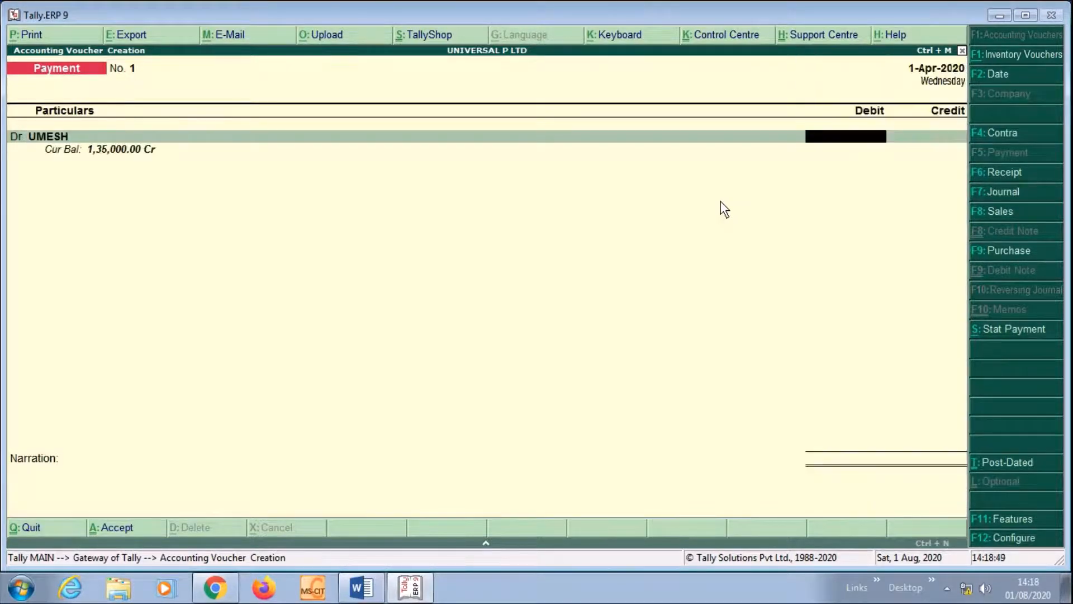
type("1")
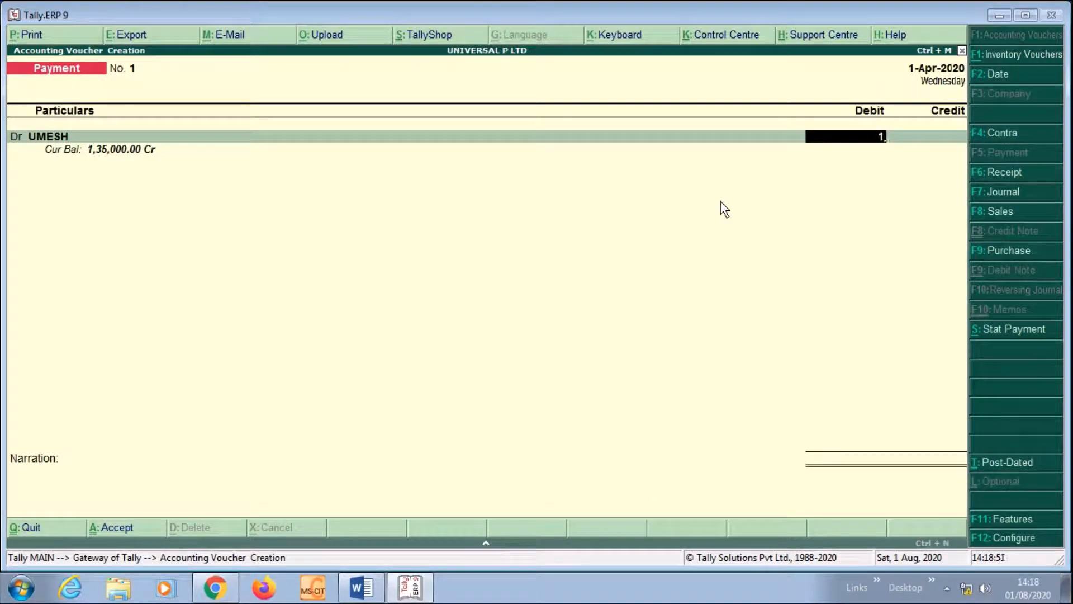
type("35000")
key("Return")
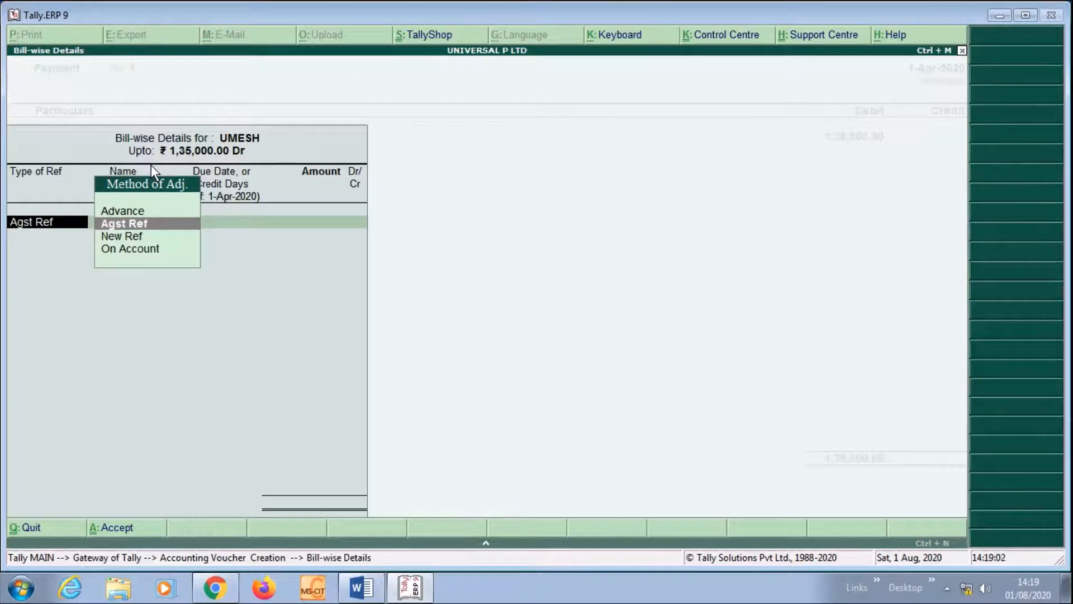
key("Return")
key("Return")
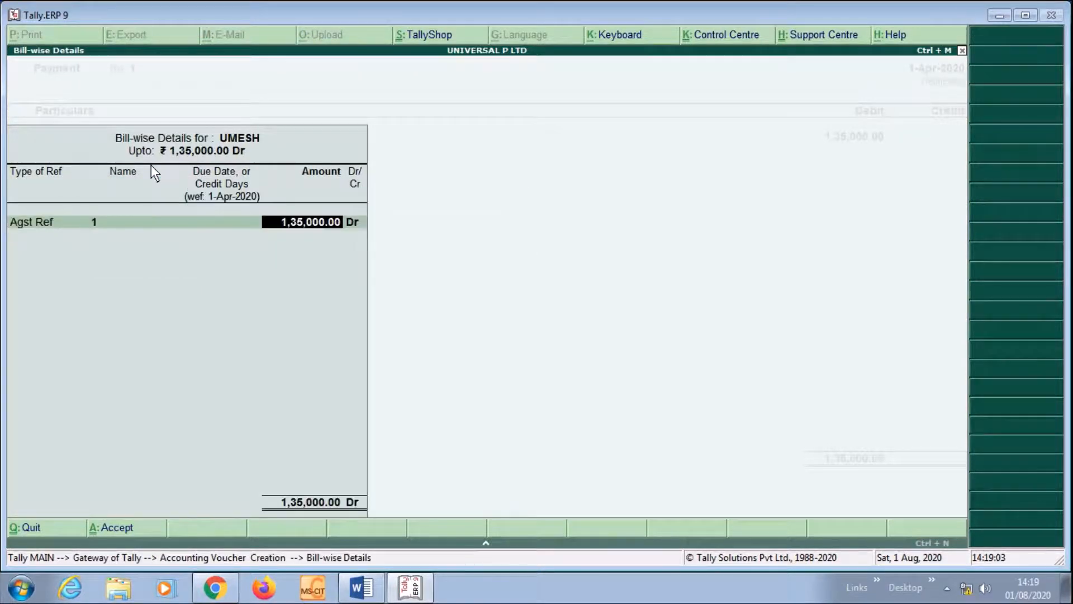
key("Return")
key("Return")
key("Return")
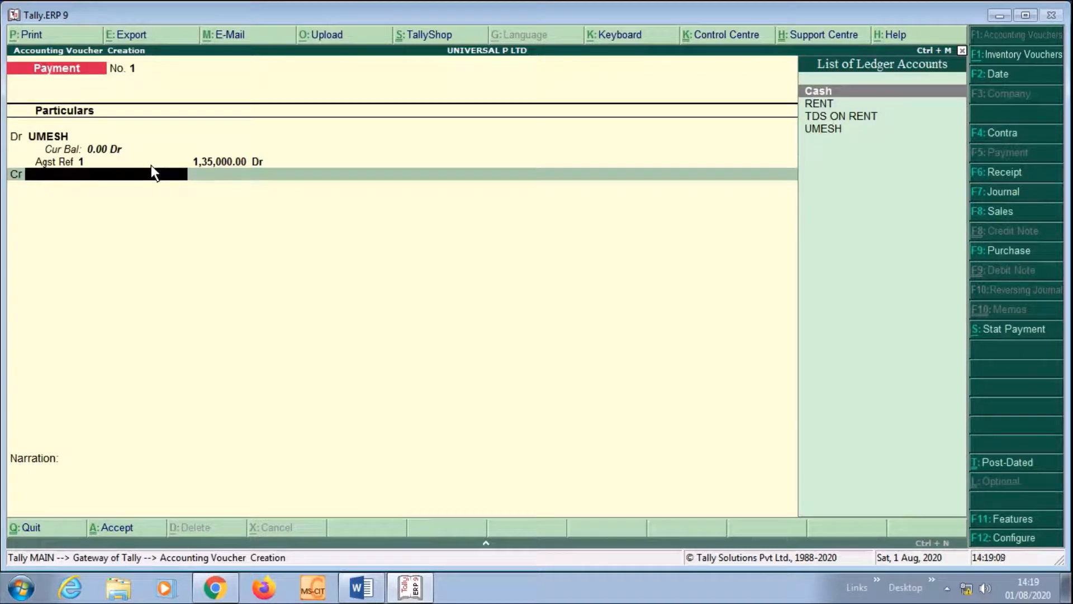
key("alt+c")
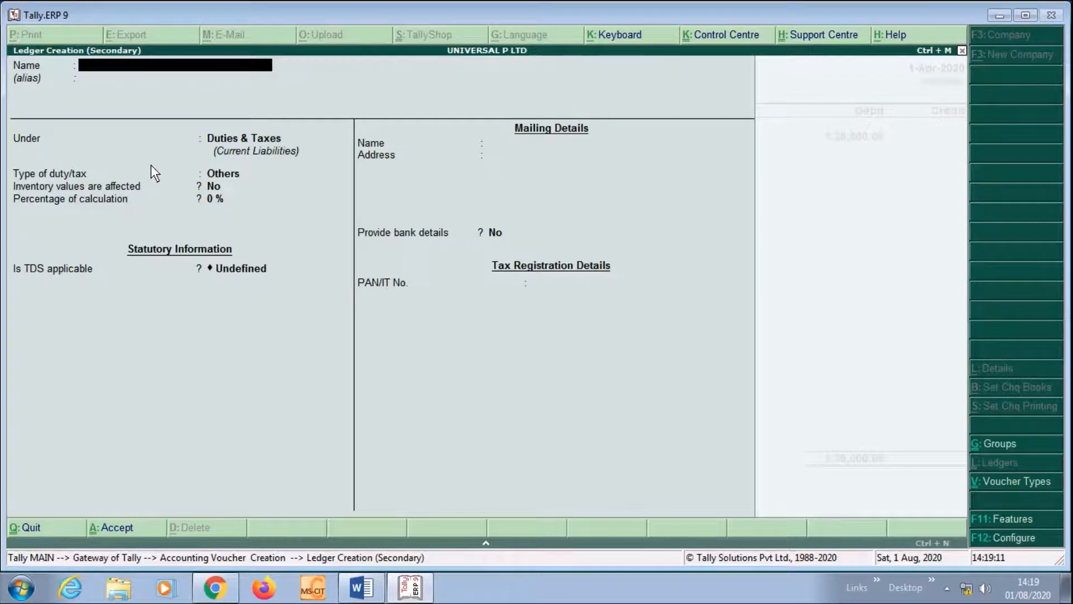
Create an SBI BANK ledger under Bank Accounts as the credited account
type("SBI BANK")
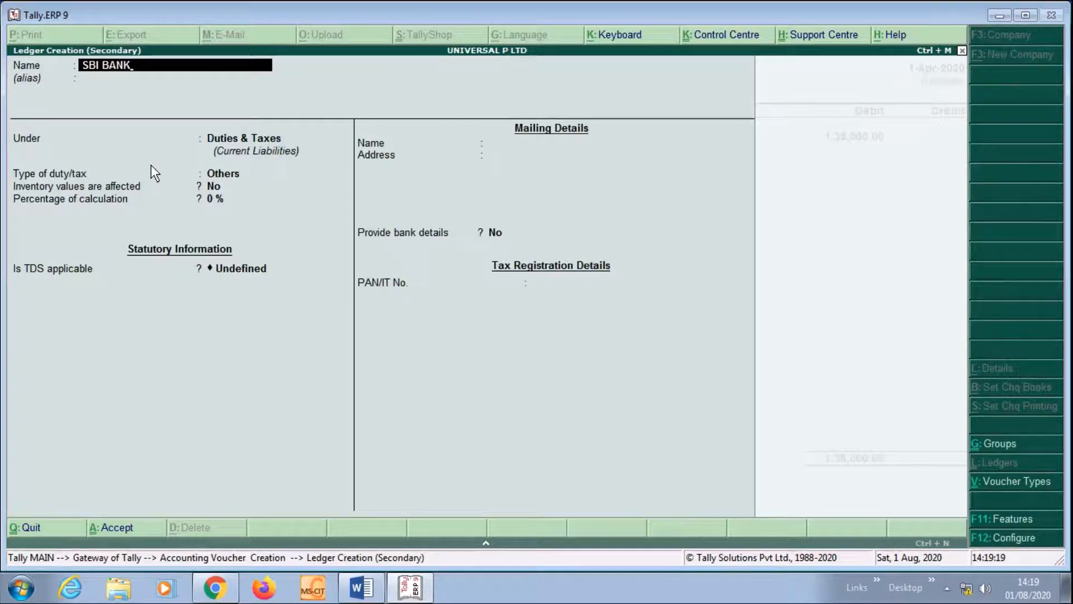
key("Return")
key("Return")
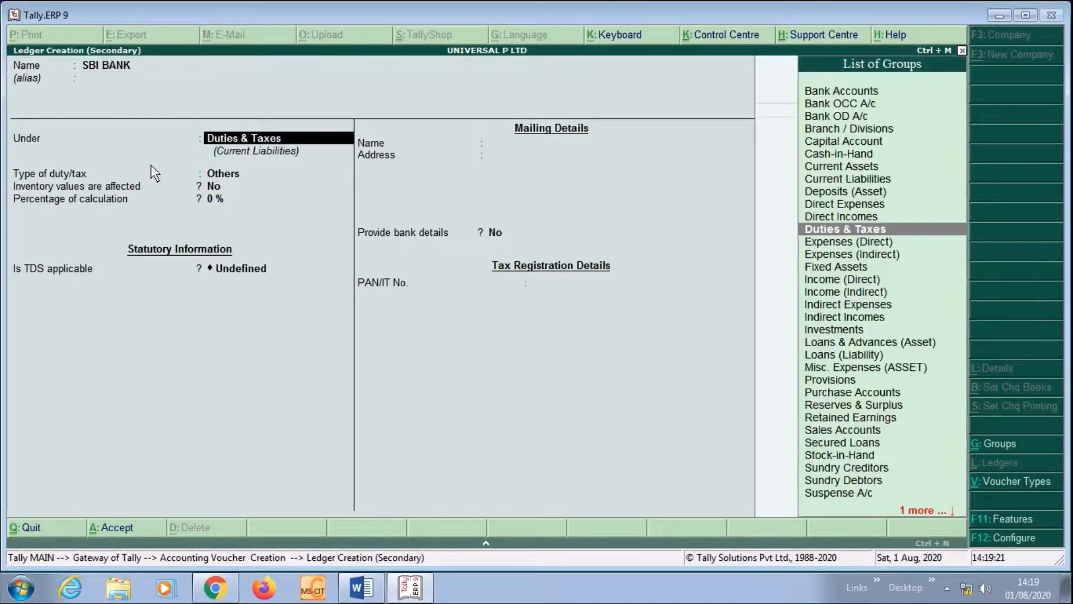
type("BANK")
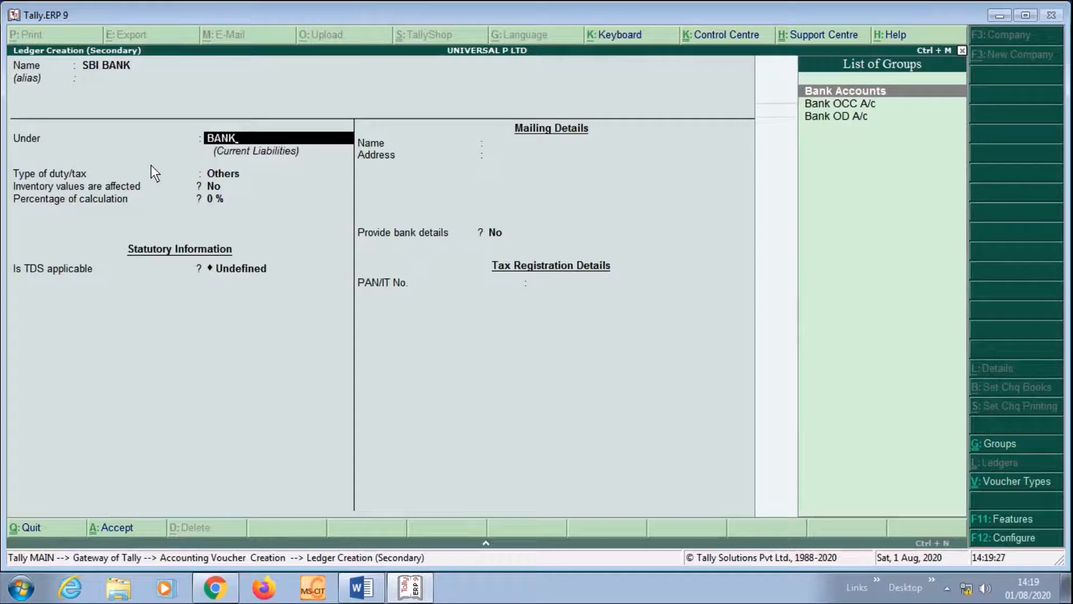
key("Return")
key("Return")
key("Return")
key("Return")
key("Return")
key("Return")
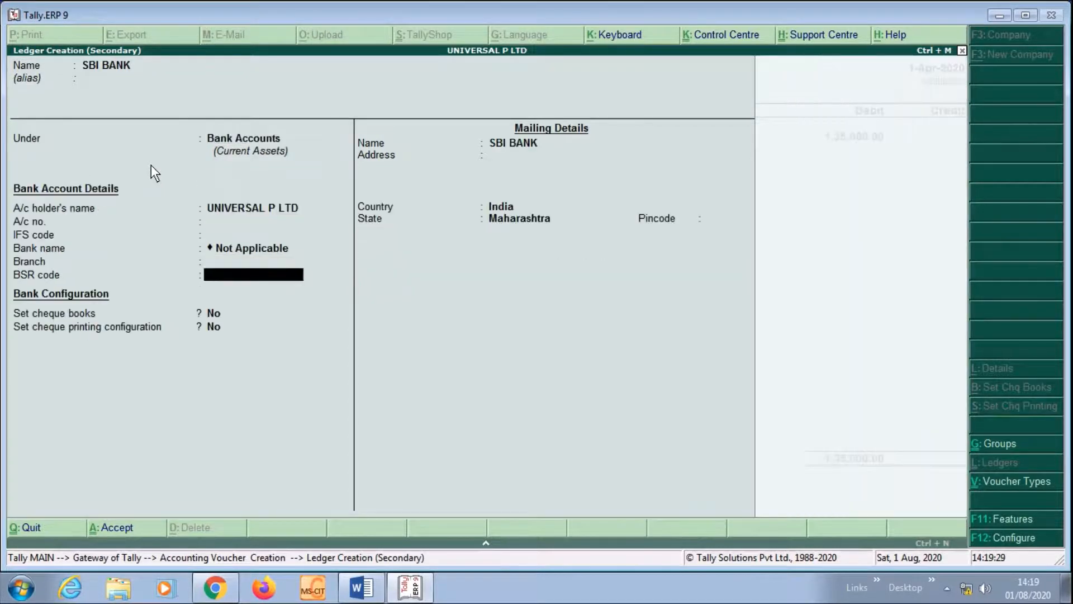
key("Return")
key("Return")
key("Return")
key("Return")
key("Return")
key("Return")
key("Return")
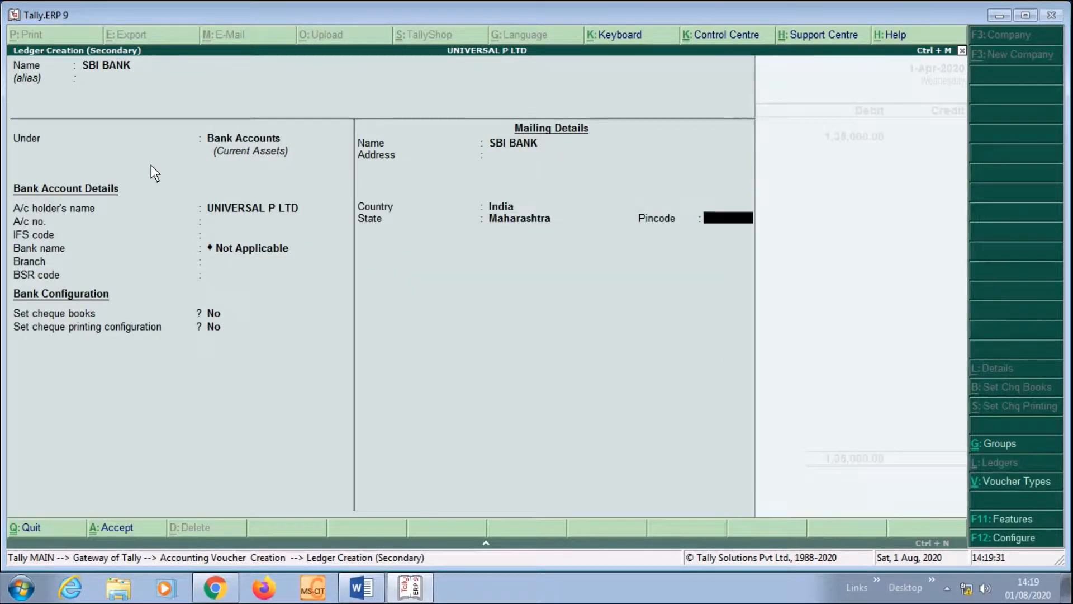
key("Return")
key("Return")
key("Return")
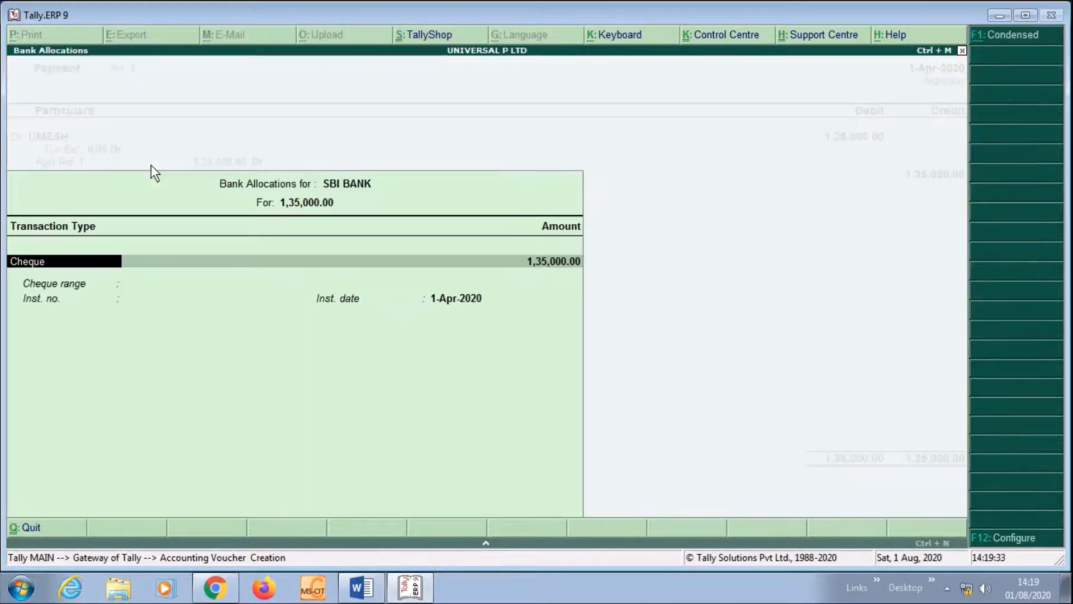
Accept the bank allocation, narrate 'BEING PAYMENT MADE TO UMESH', and save the payment
key("Return")
key("Return")
key("Return")
key("Return")
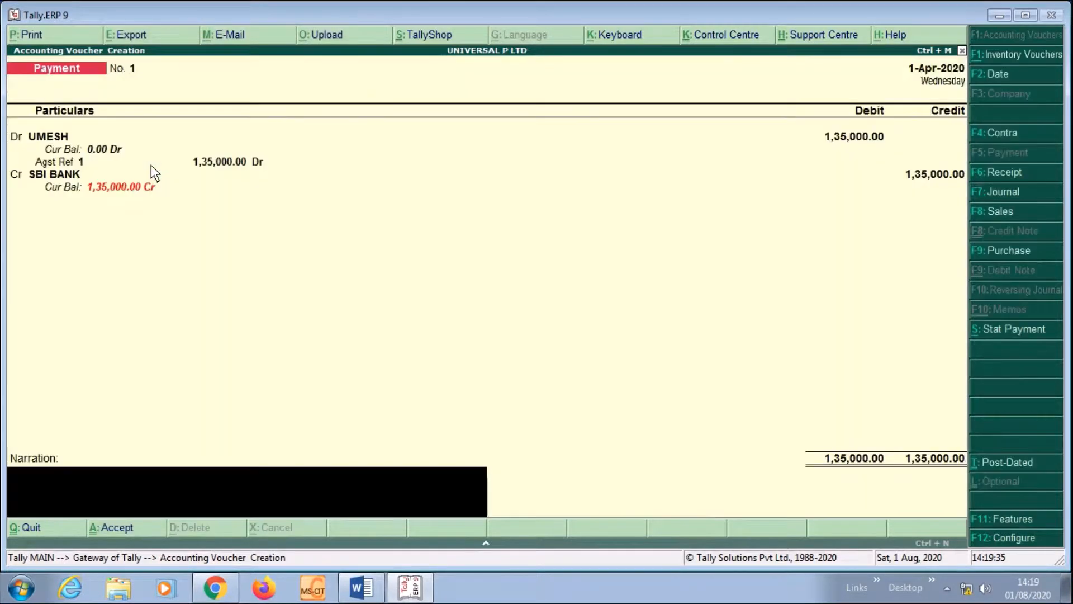
type("BE")
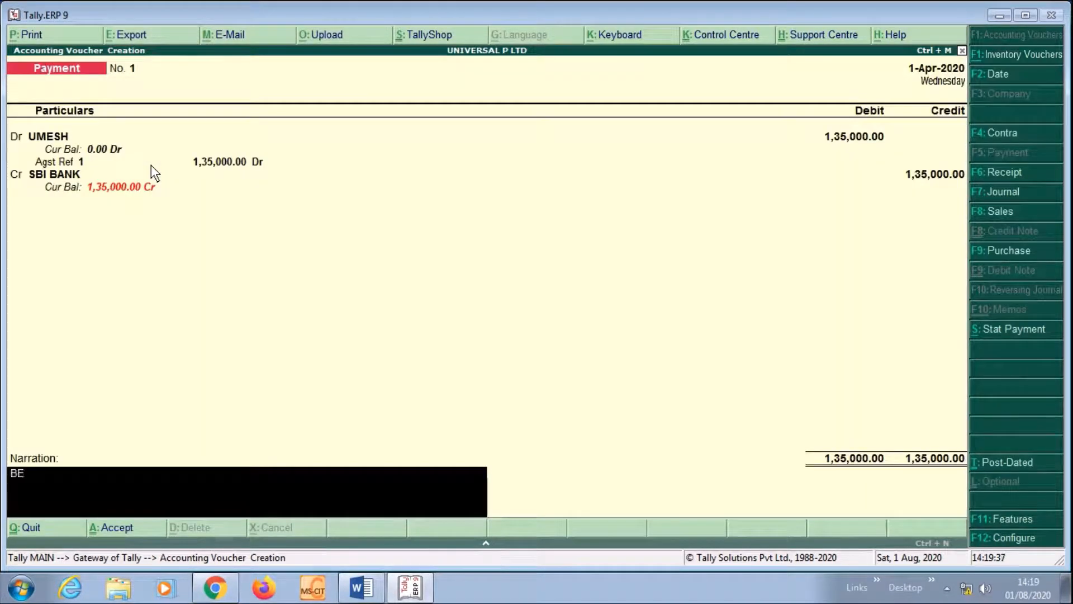
type("ING")
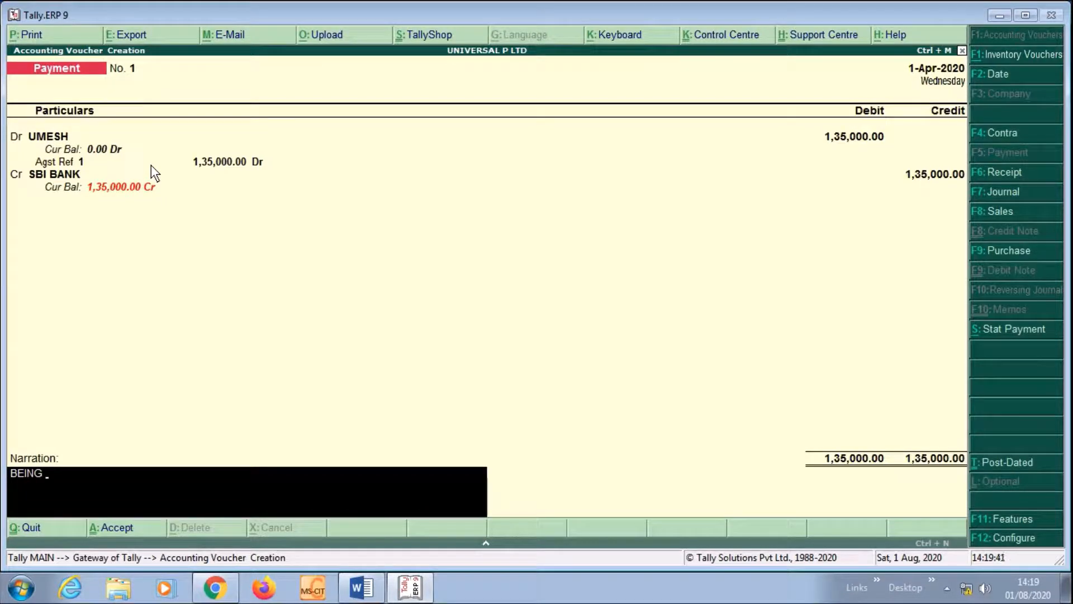
type(" PAYMENT MADE TO")
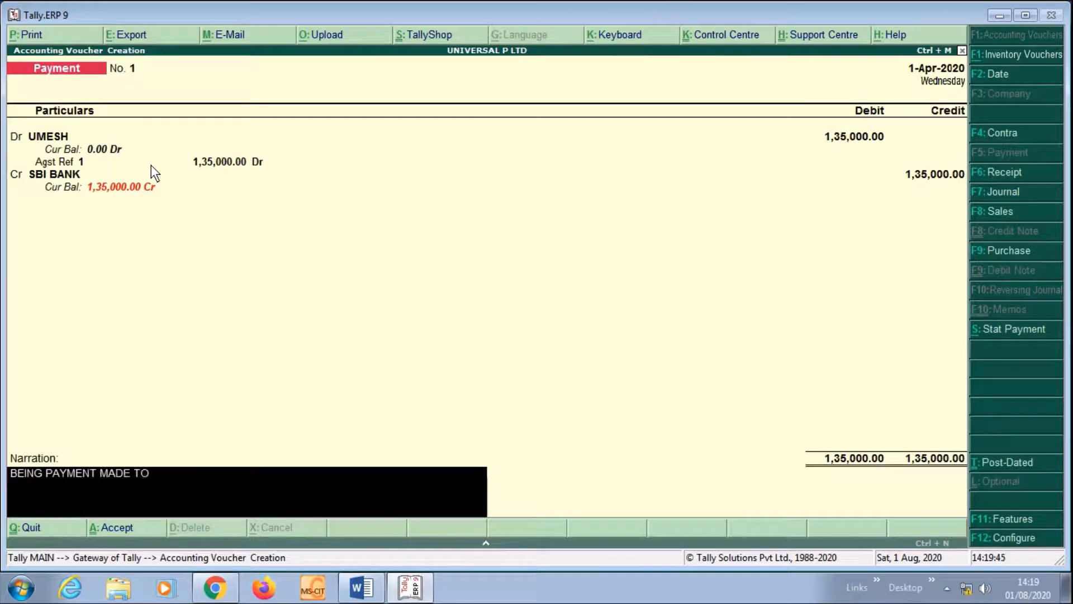
type(" UMESH")
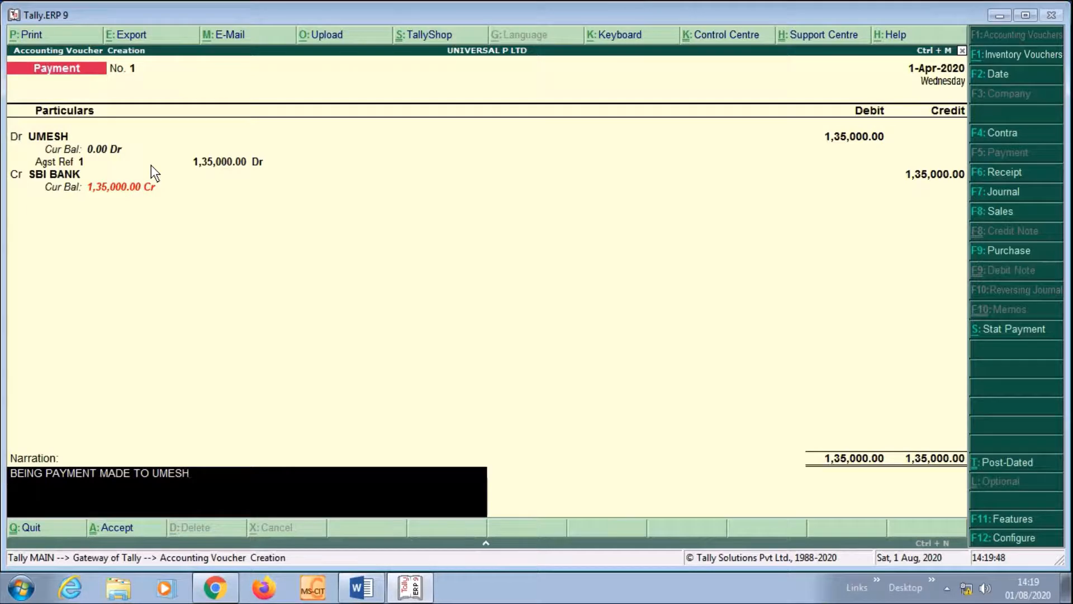
key("Return")
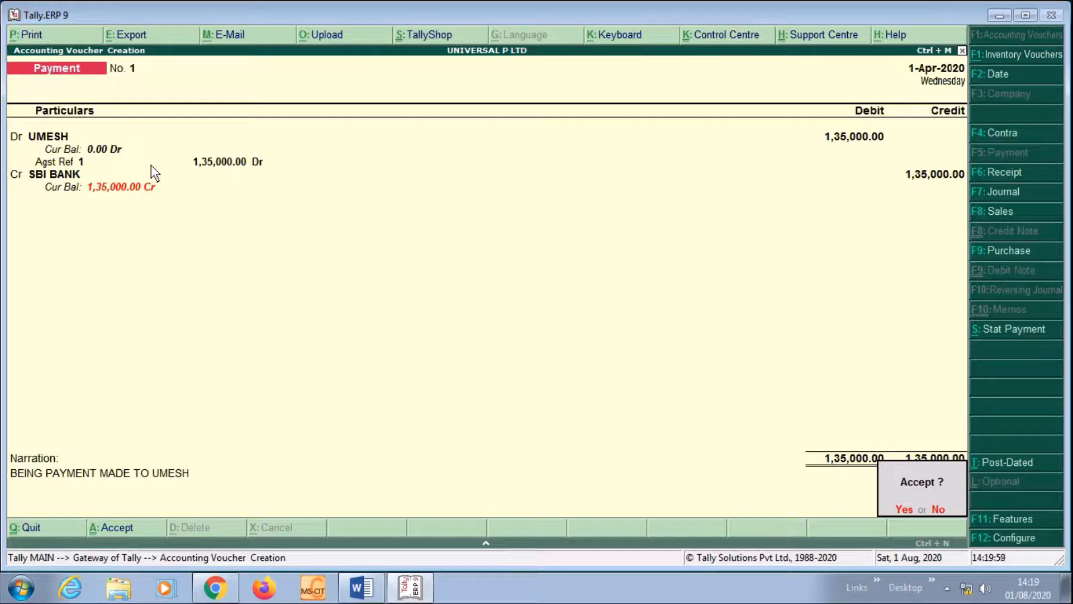
key("Return")
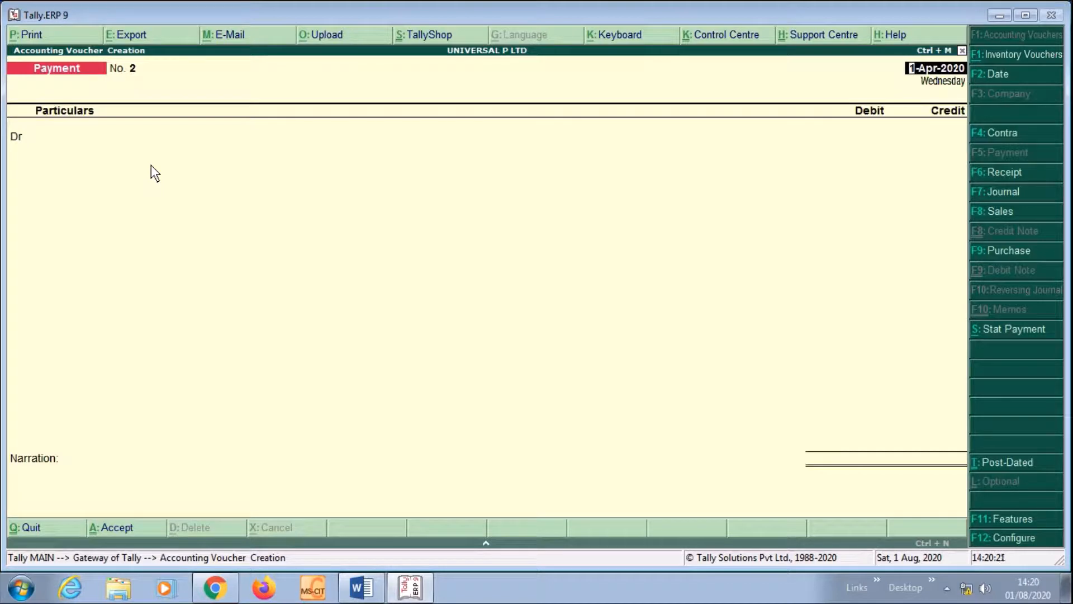
Set the TDS statutory payment for 1-Apr-2020 to 1-May-2020, section 194I, RENT, Resident, from SBI BANK
key("alt+s")
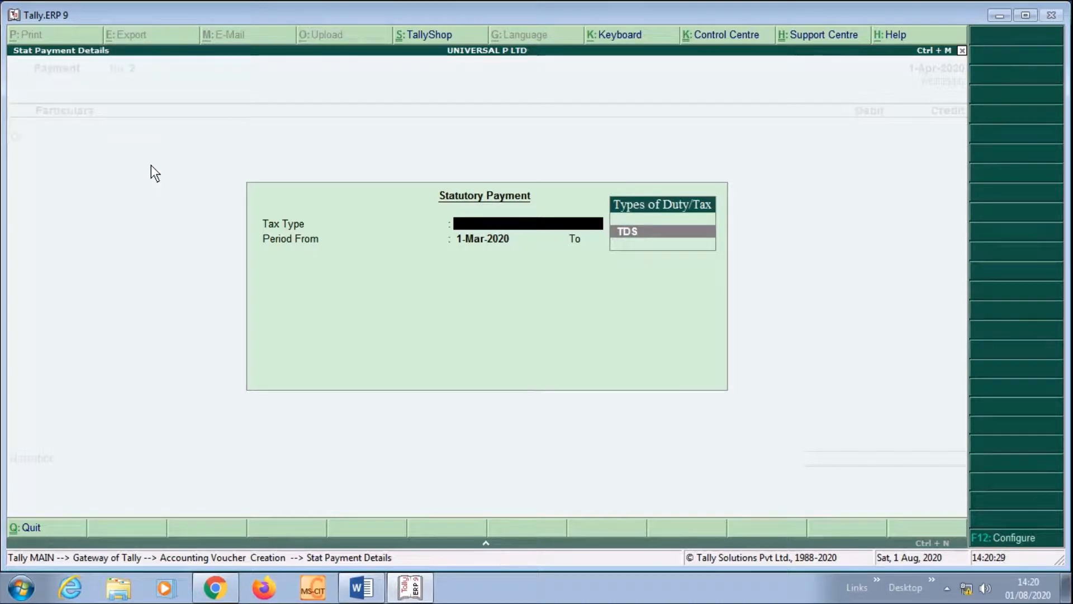
key("Return")
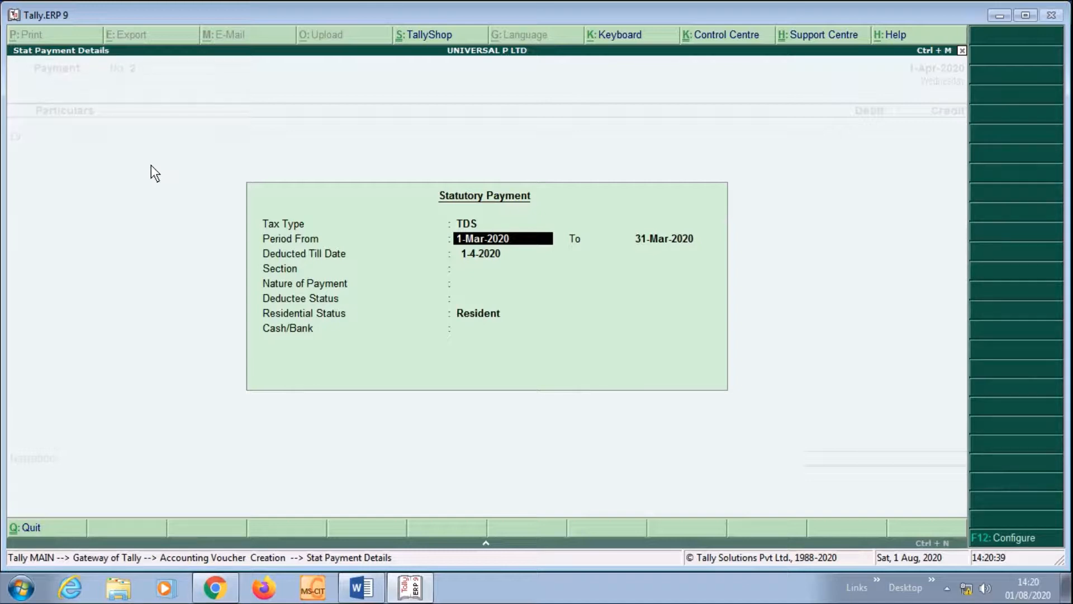
type("1/4")
key("Return")
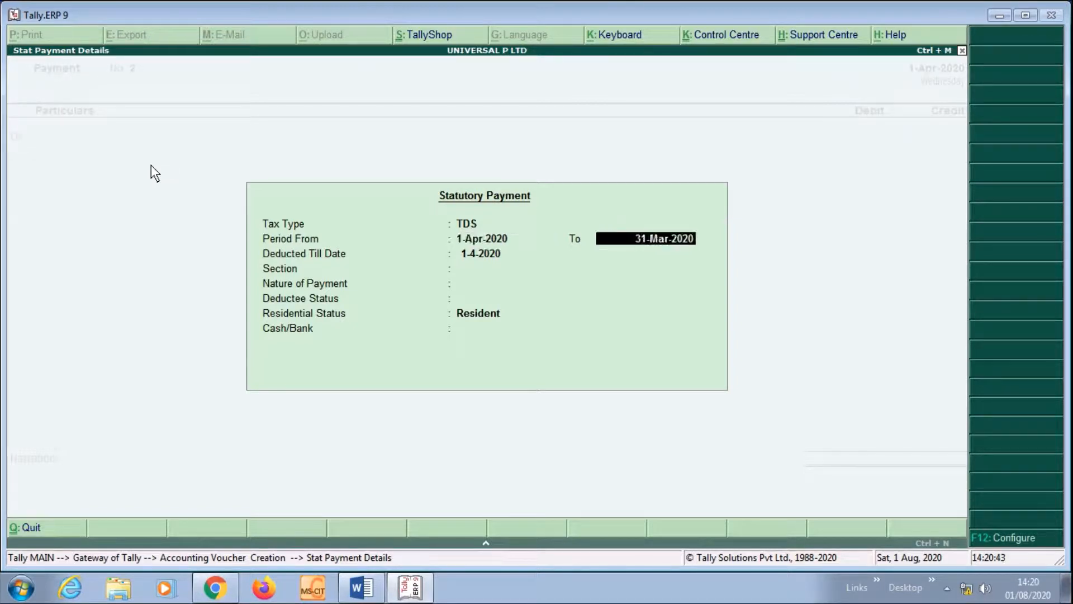
type("3")
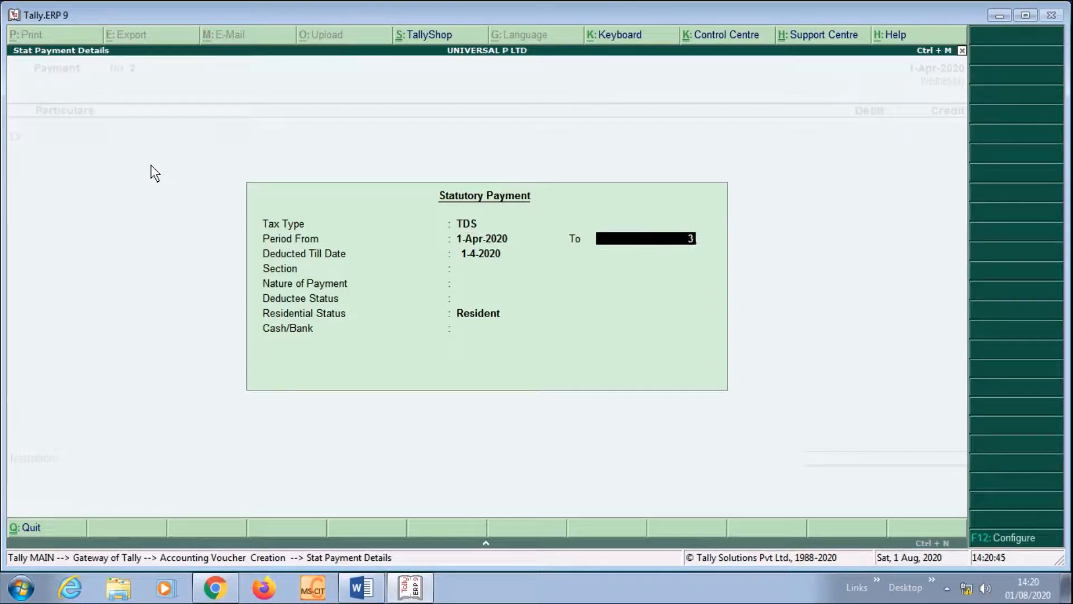
key("BackSpace")
type("1/5")
key("Return")
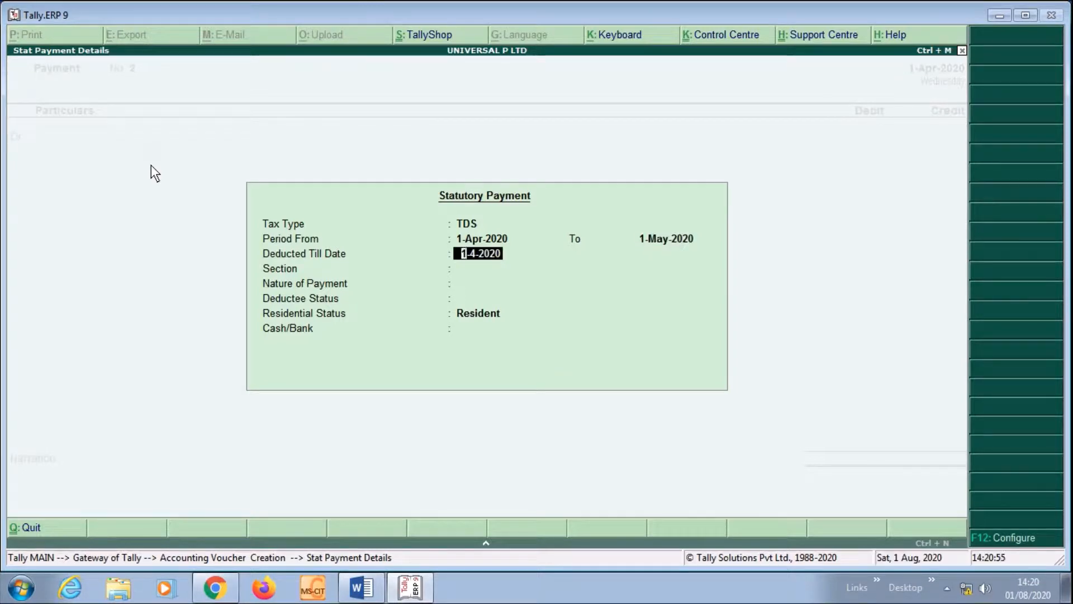
key("Return")
key("Return")
key("Return")
key("Return")
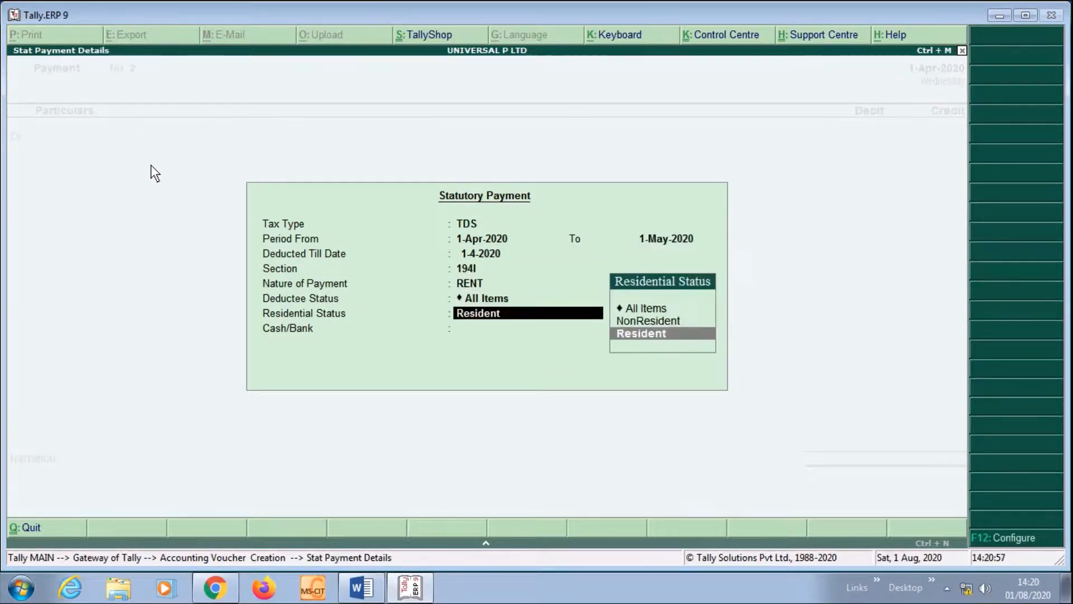
key("Return")
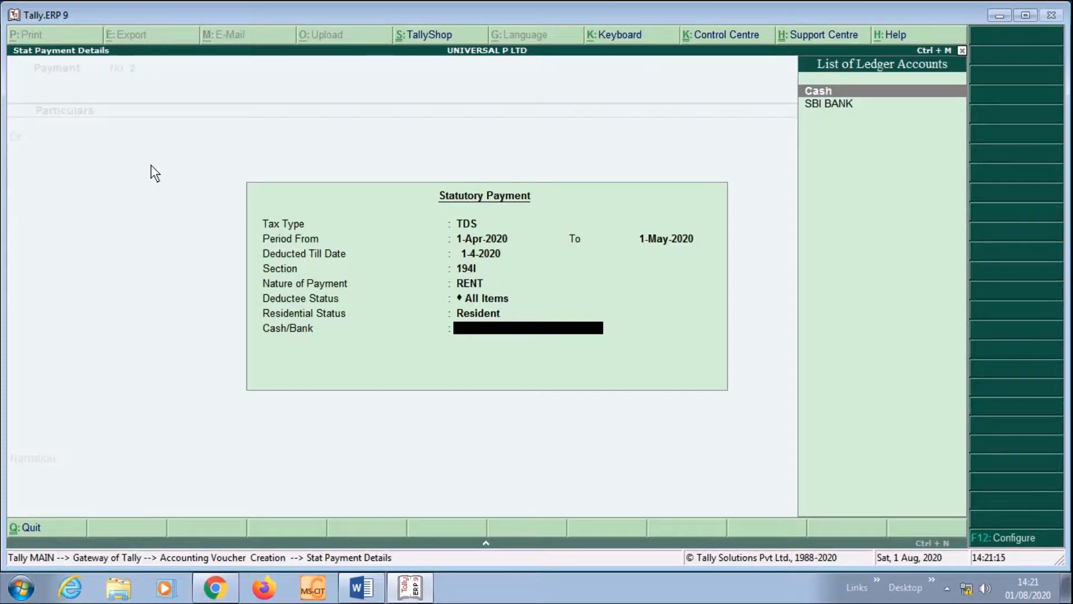
key("Down")
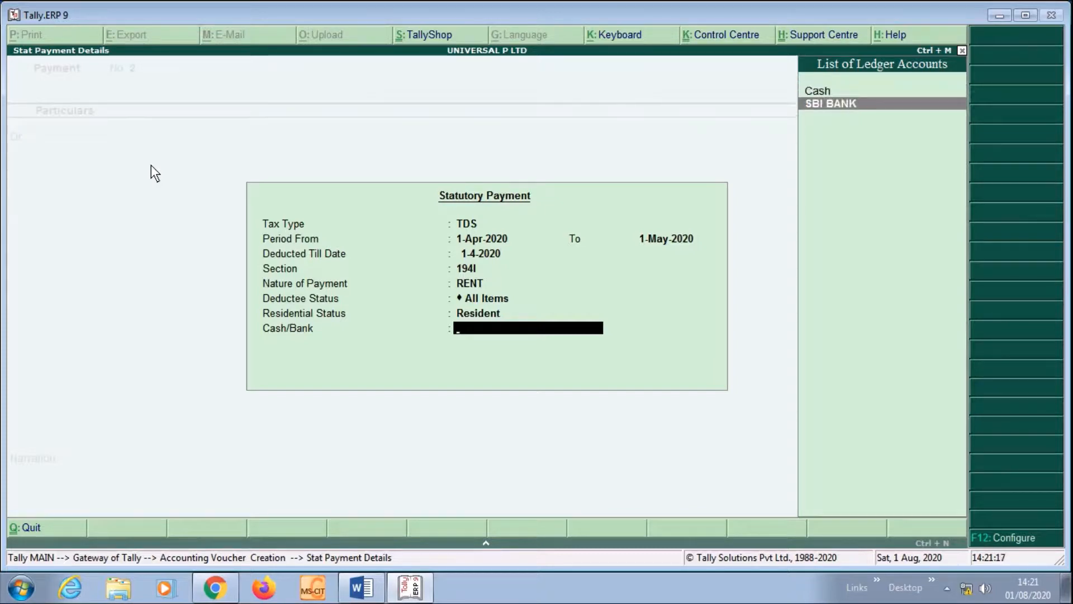
Pull in the TDS due, narrate 'BEING TDS PAID PERIOD OF APRIL 1/4/20 TO 30/4/20', and save Payment No. 2
key("Return")
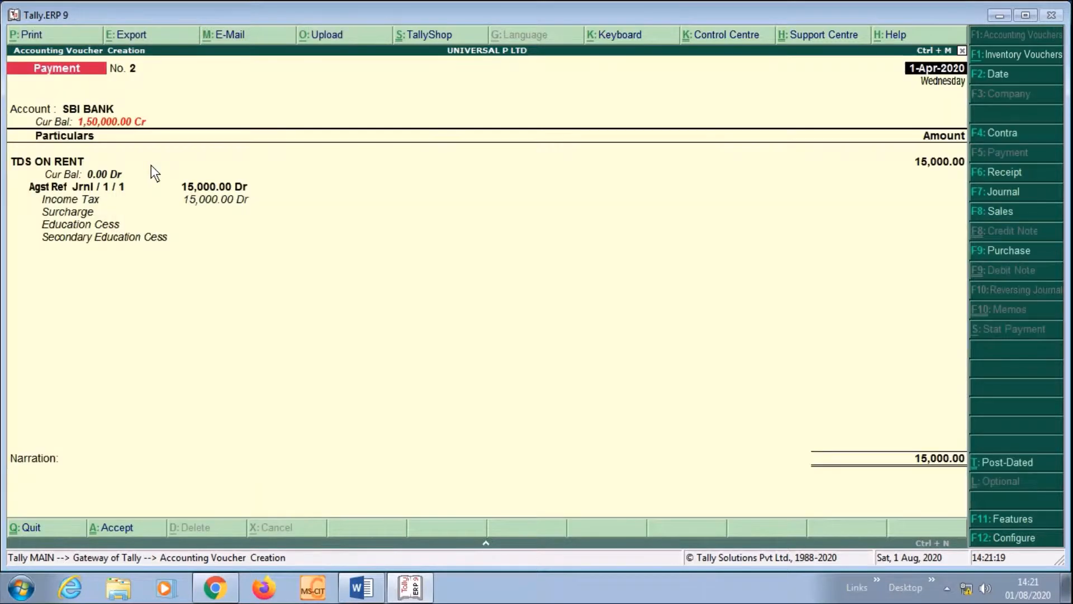
key("Return")
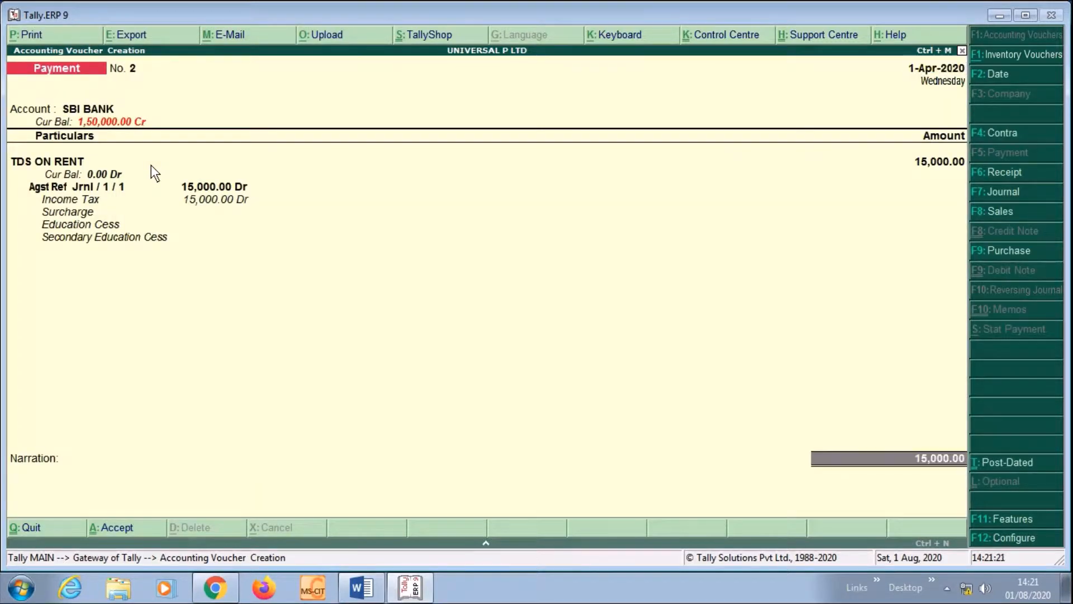
key("Return")
key("Return")
key("Return")
key("Return")
key("Return")
key("Return")
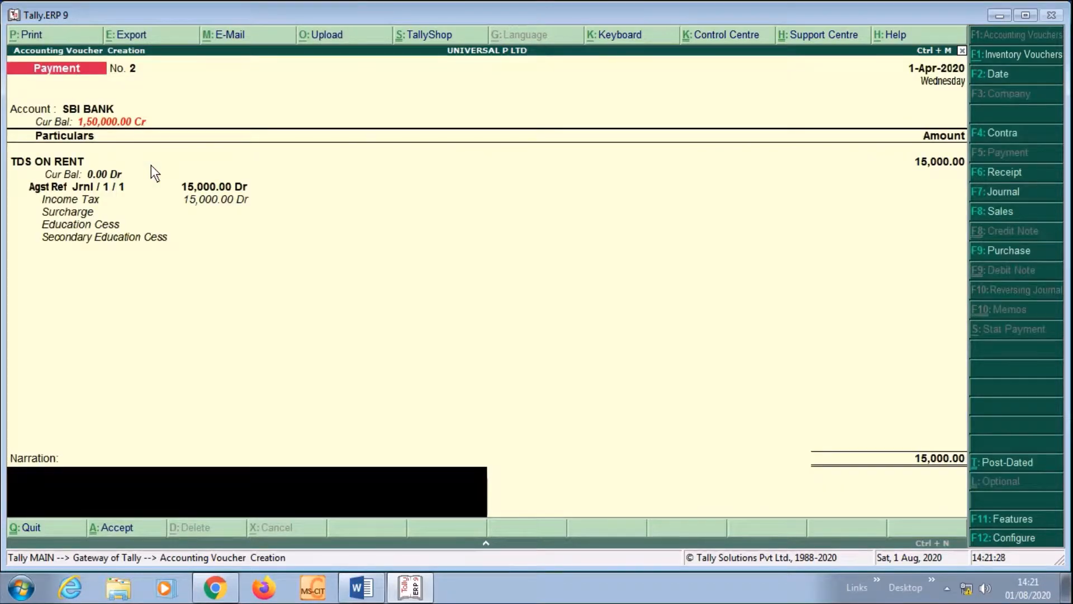
type("BEING")
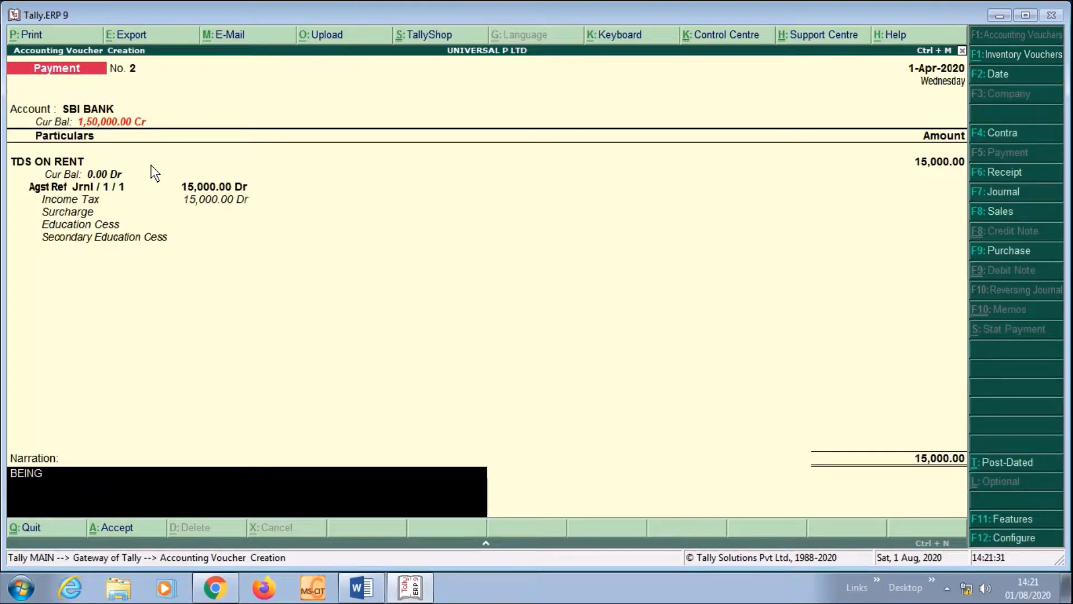
type(" TDS PAID PERIOD O")
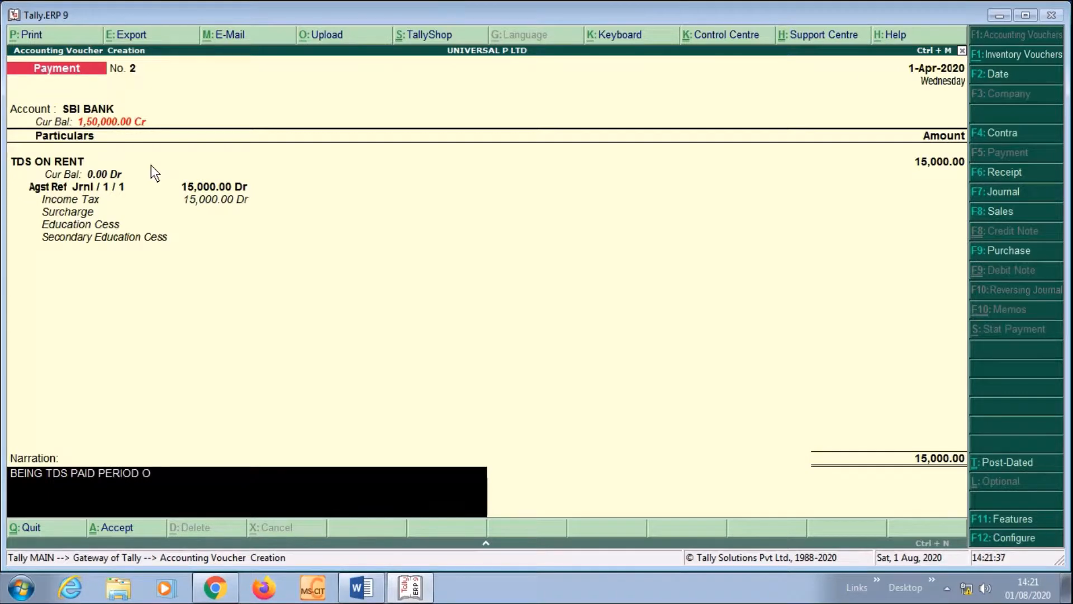
type("F APRIL 1/4/2")
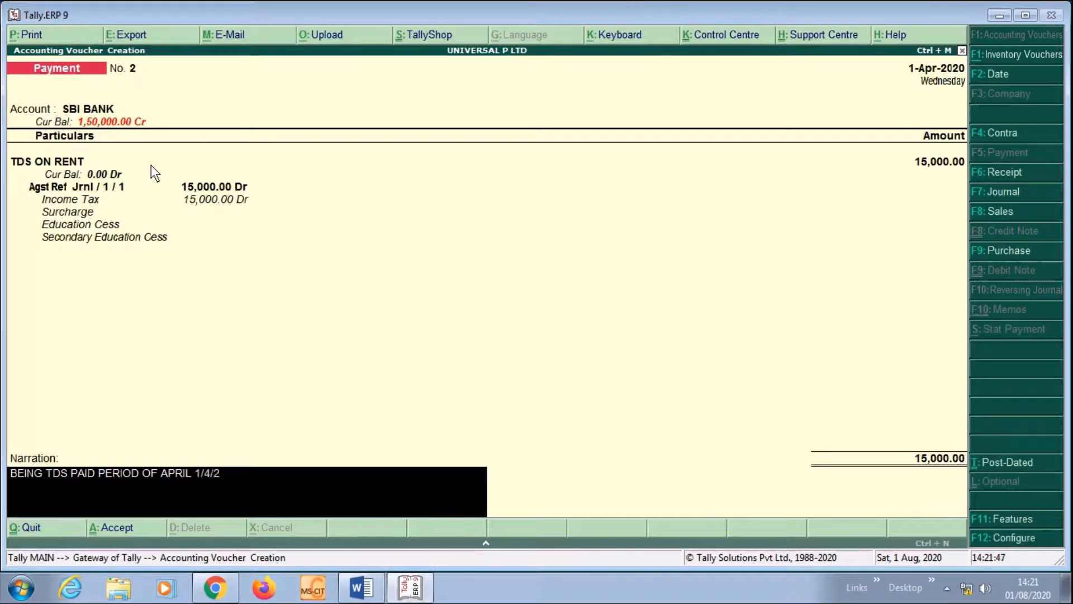
type("0 TO 30/4/20")
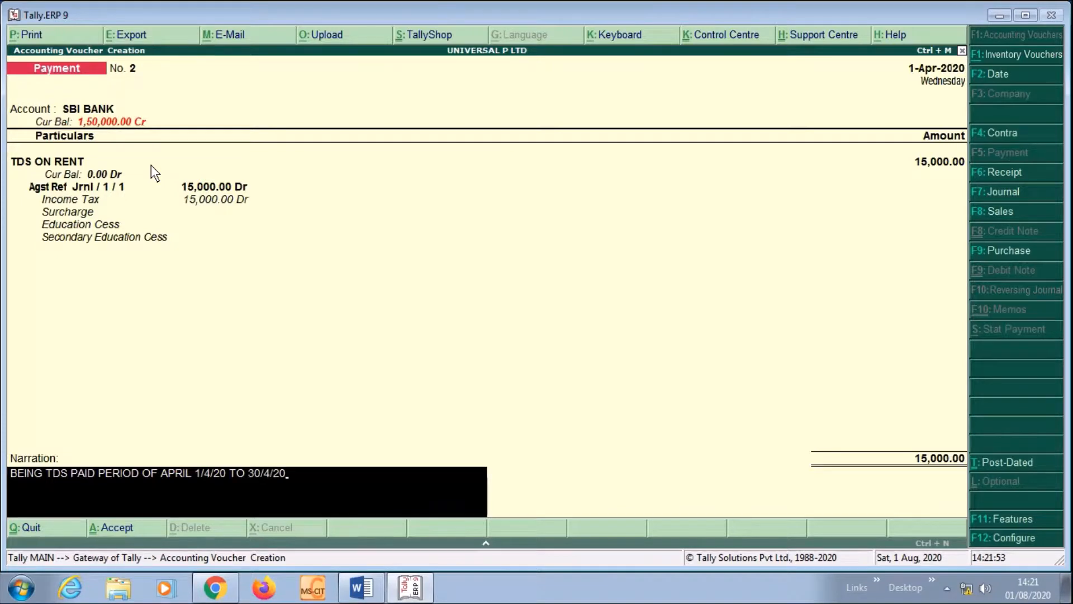
key("Return")
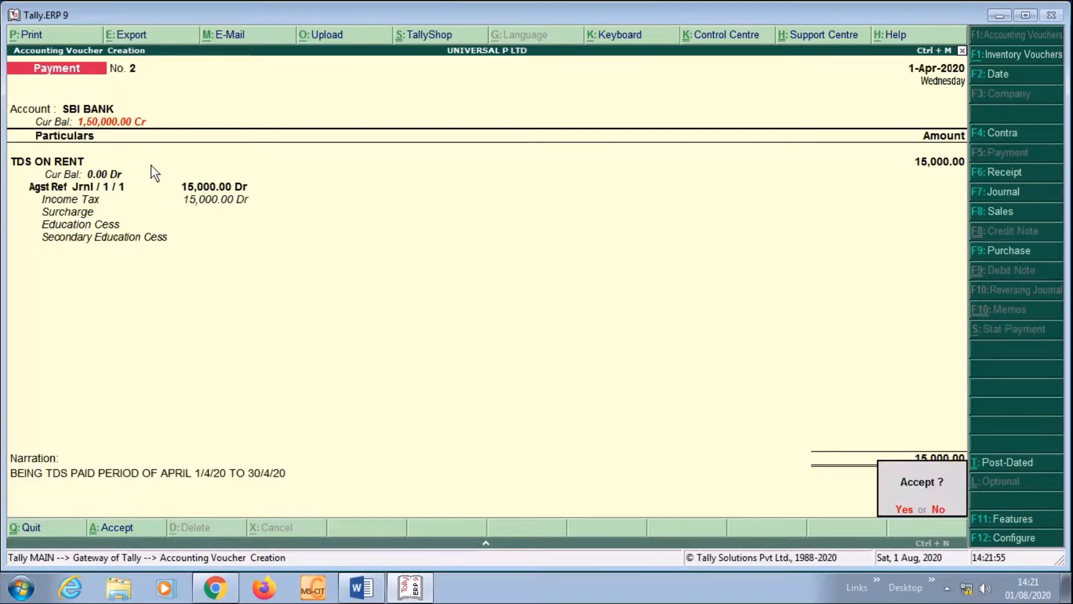
key("Return")
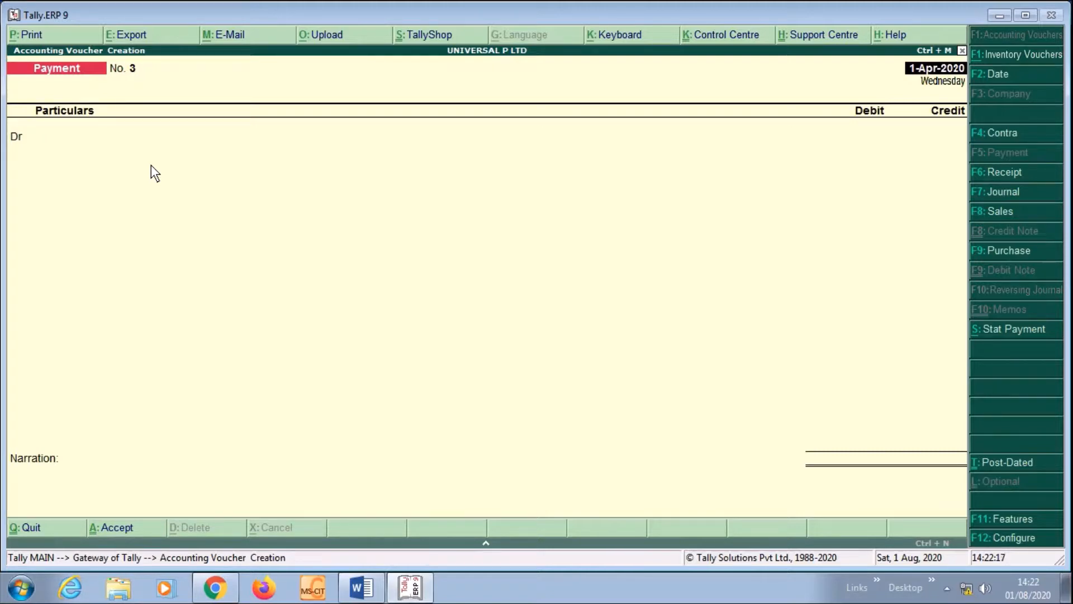
Leave voucher entry and review the Day Book's 1-Apr-2020 vouchers
key("BackSpace")
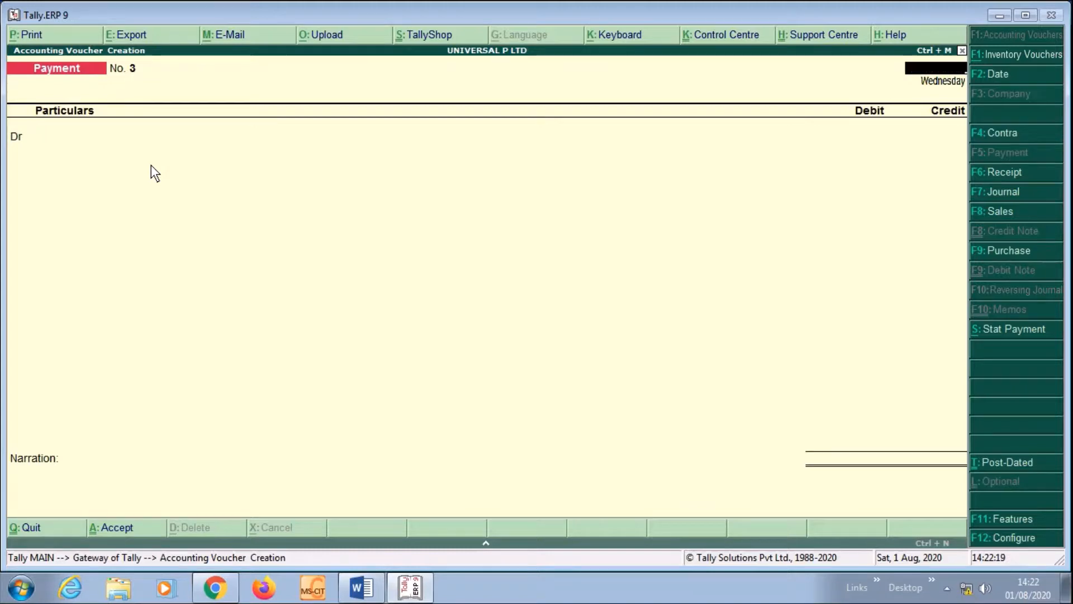
key("Escape")
key("y")
key("Down")
key("Down")
key("Down")
key("Down")
key("Down")
key("Down")
key("Down")
key("Down")
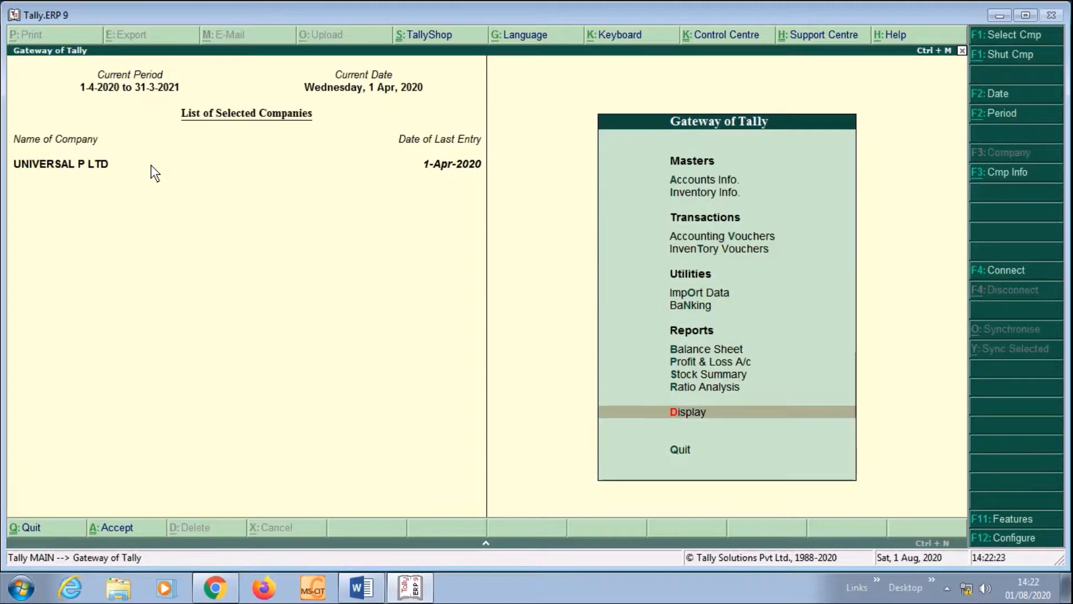
key("Return")
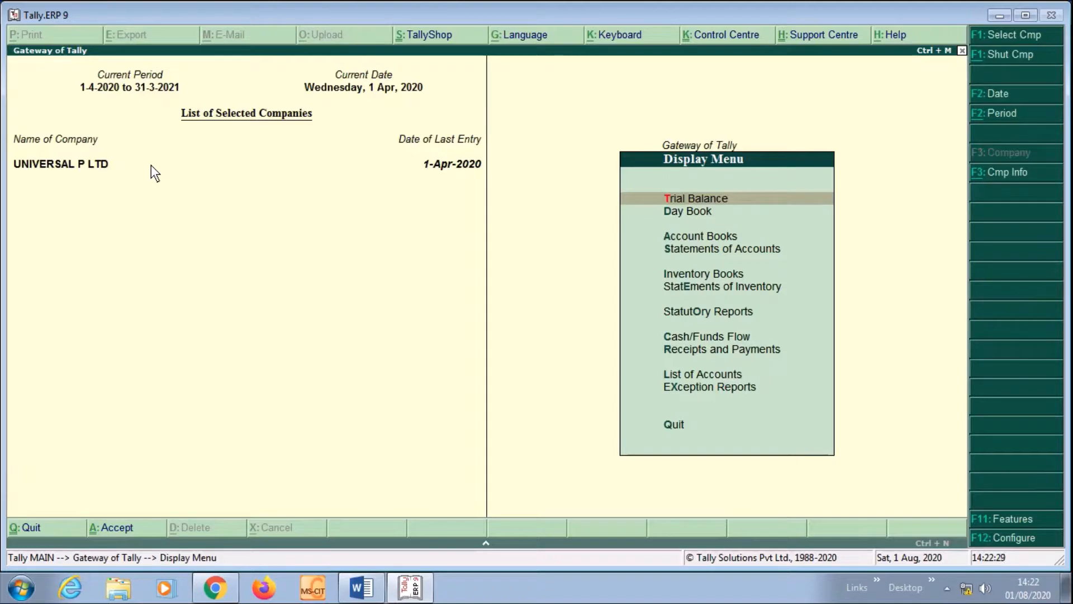
key("Down")
key("Return")
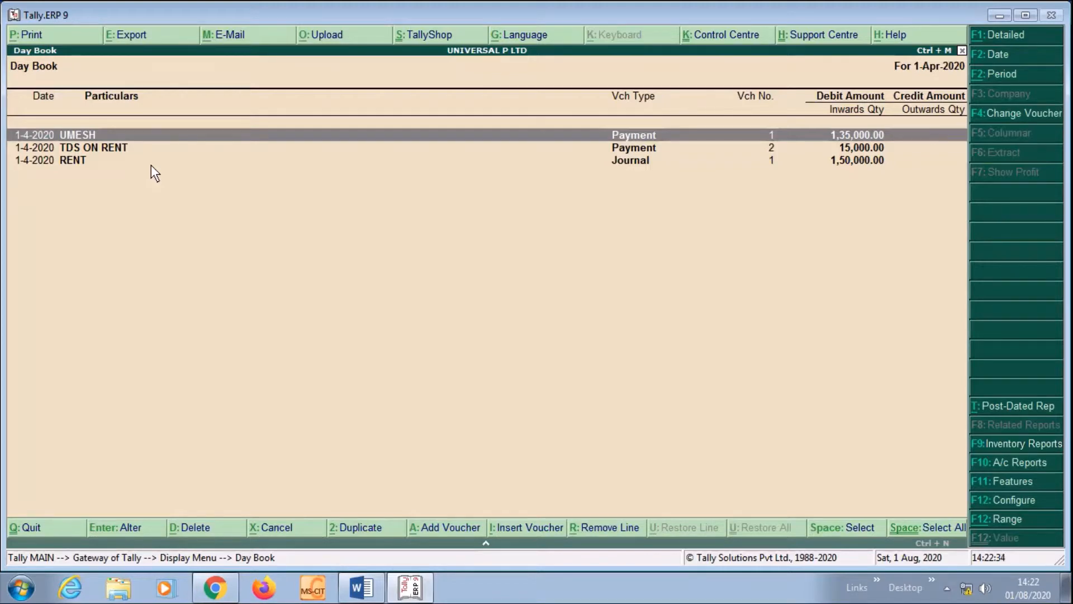
key("Escape")
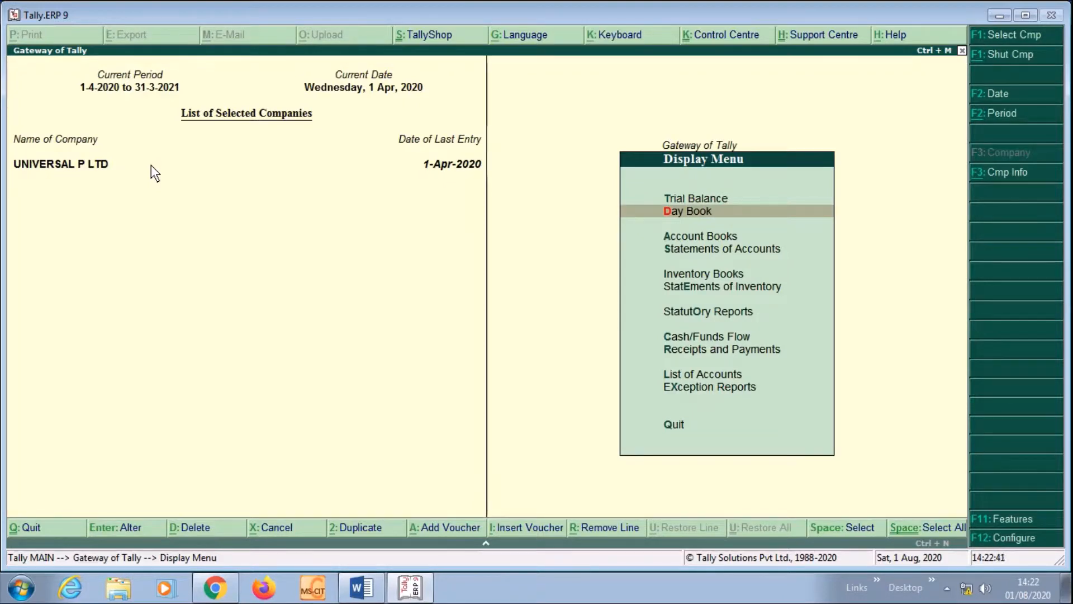
Go to Statutory Reports and bring up the TDS Return reports
key("Down")
key("Down")
key("Down")
key("Down")
key("Down")
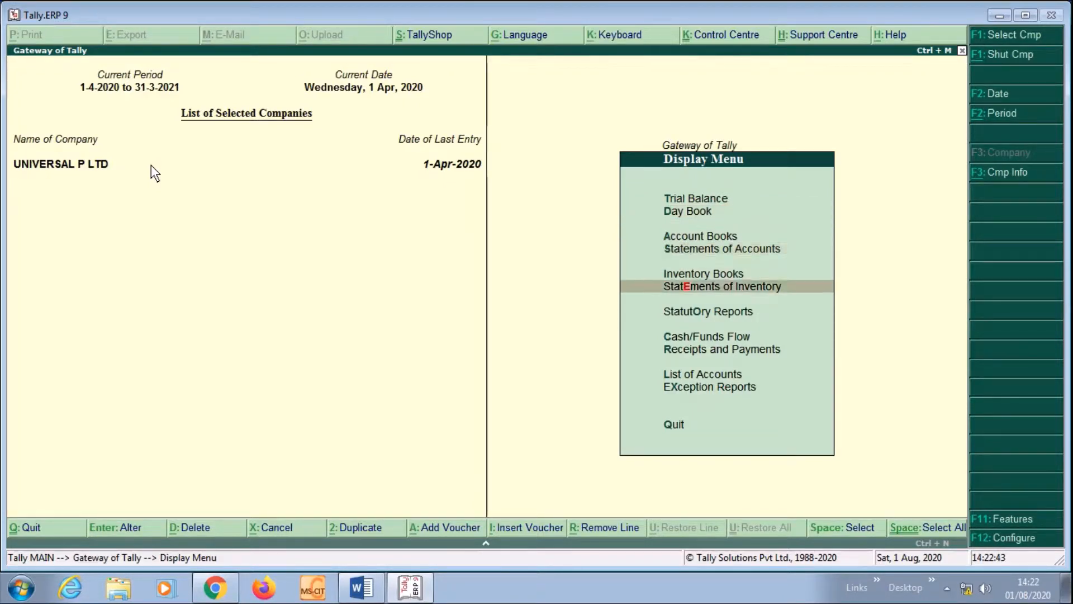
key("Return")
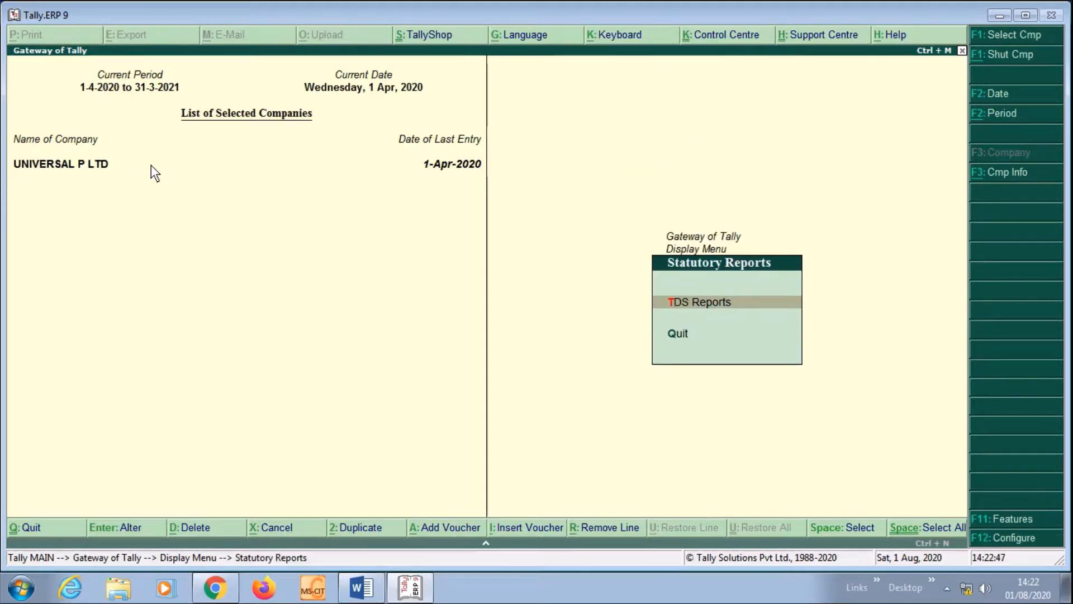
key("Return")
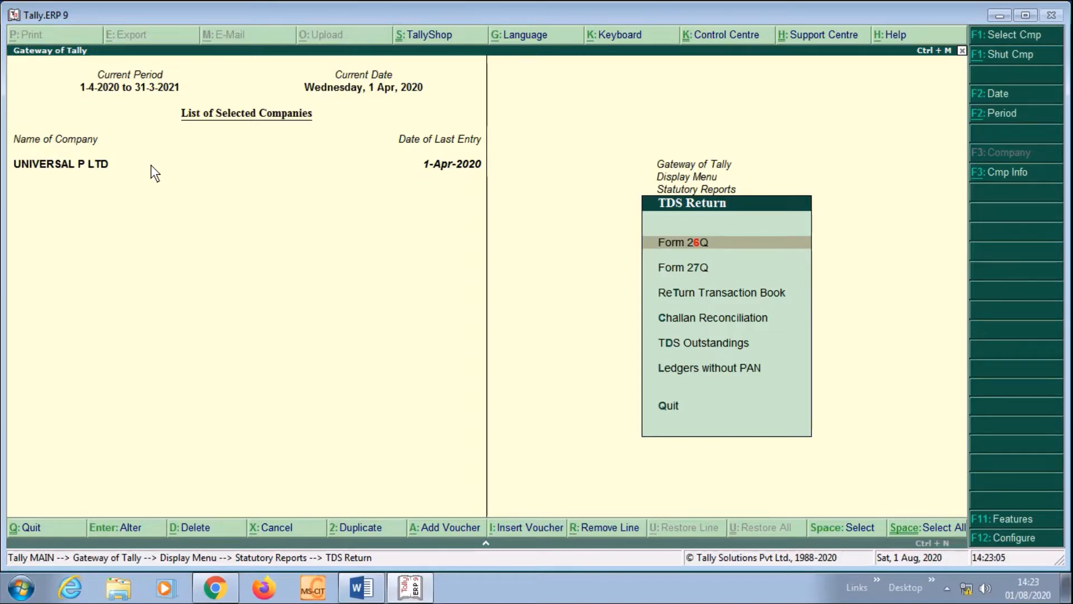
key("Down")
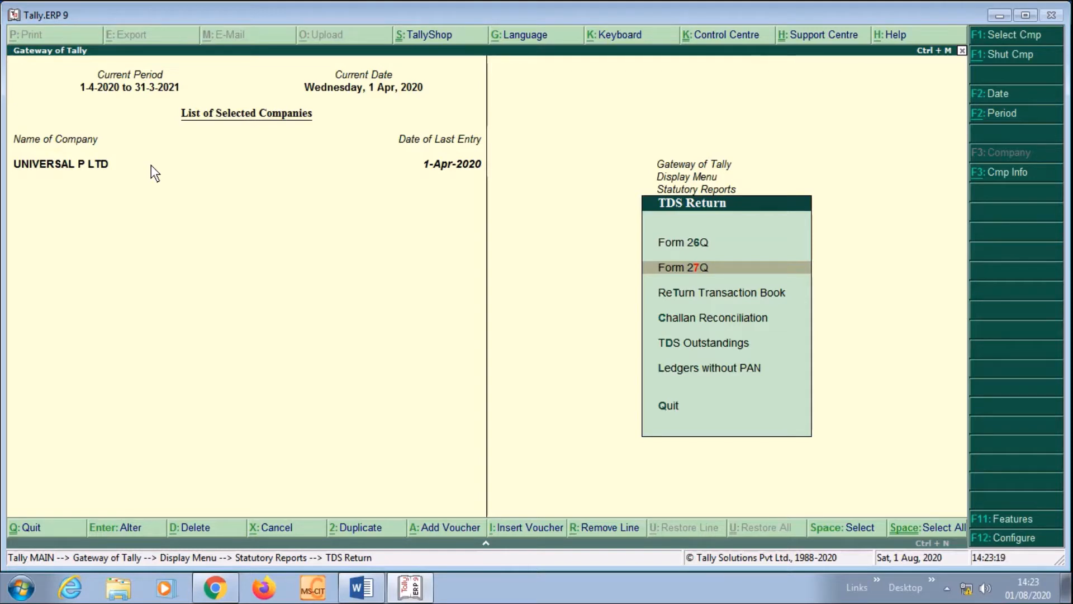
key("Down")
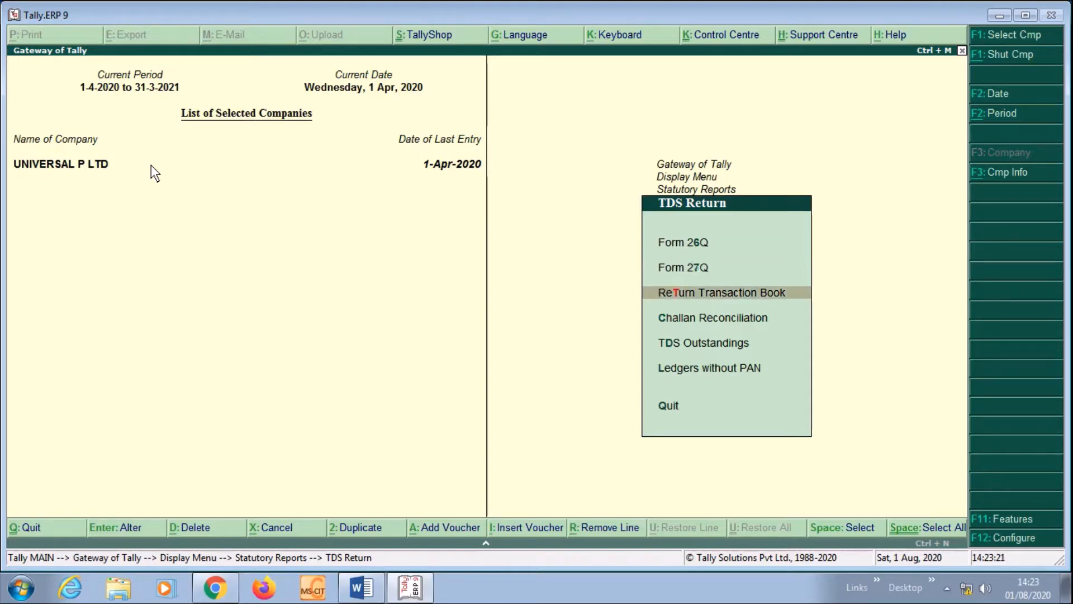
key("Return")
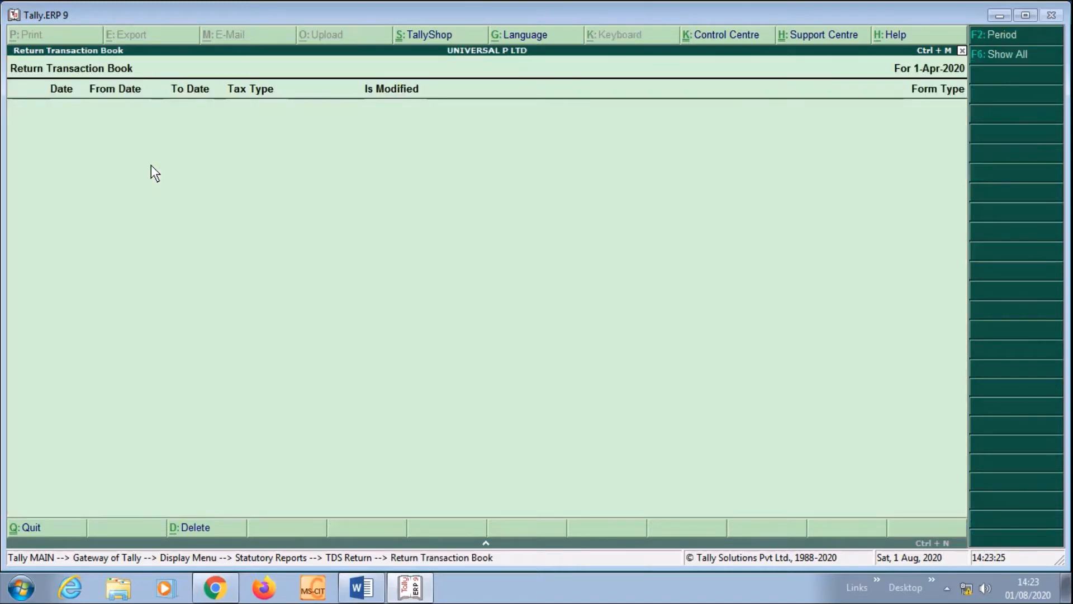
key("Escape")
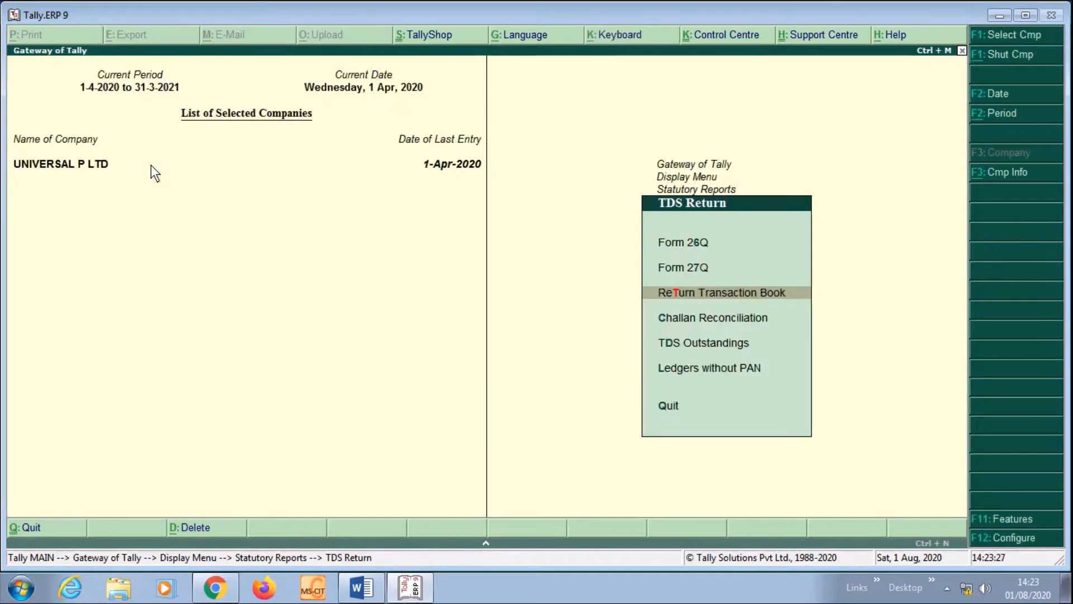
key("Down")
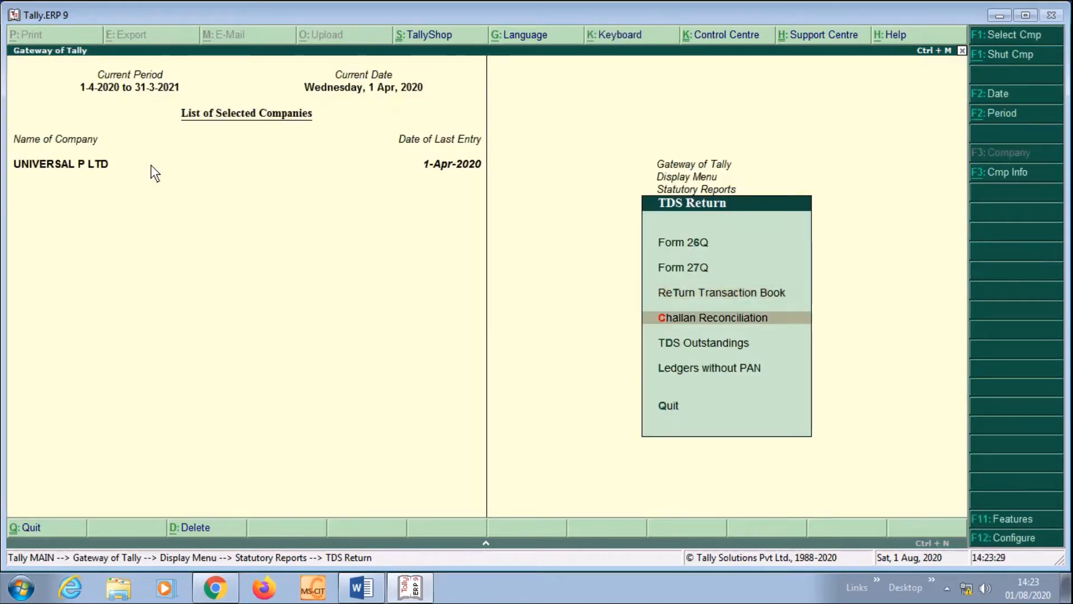
key("Return")
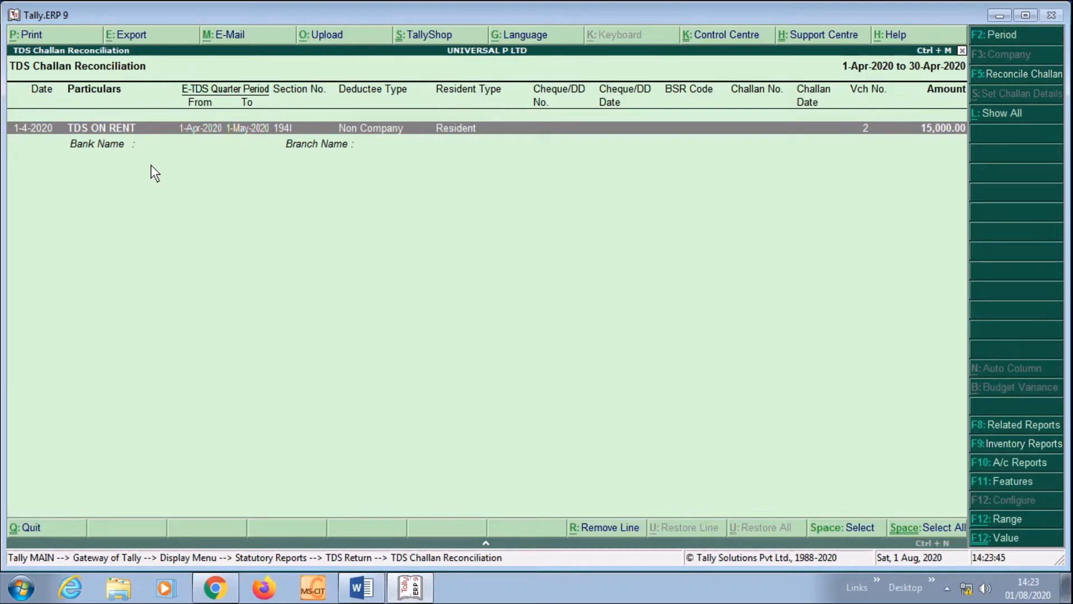
key("Escape")
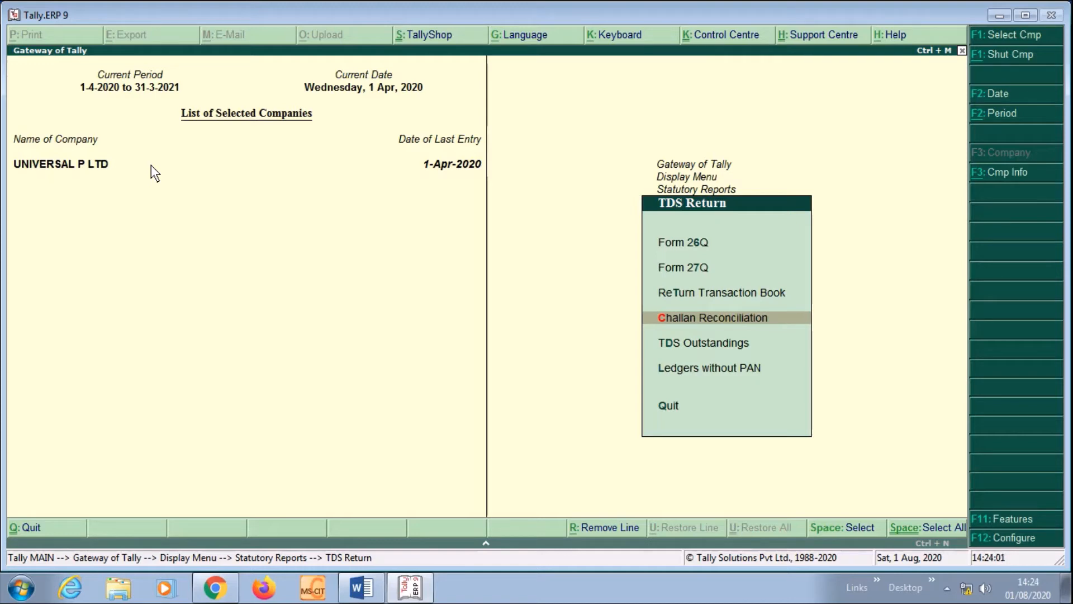
Review the TDS Outstandings report
key("Down")
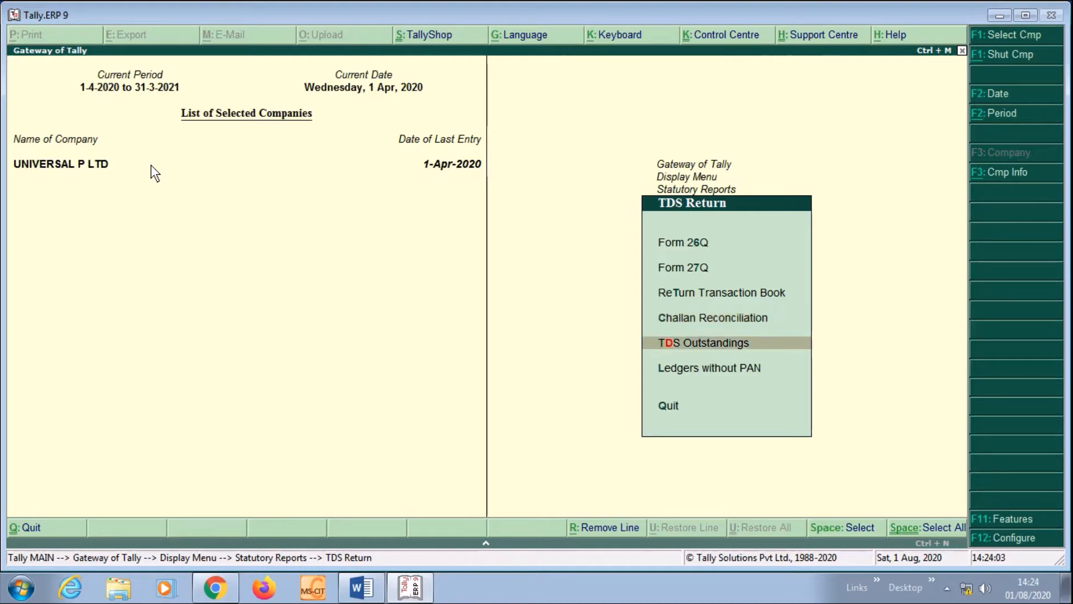
key("Return")
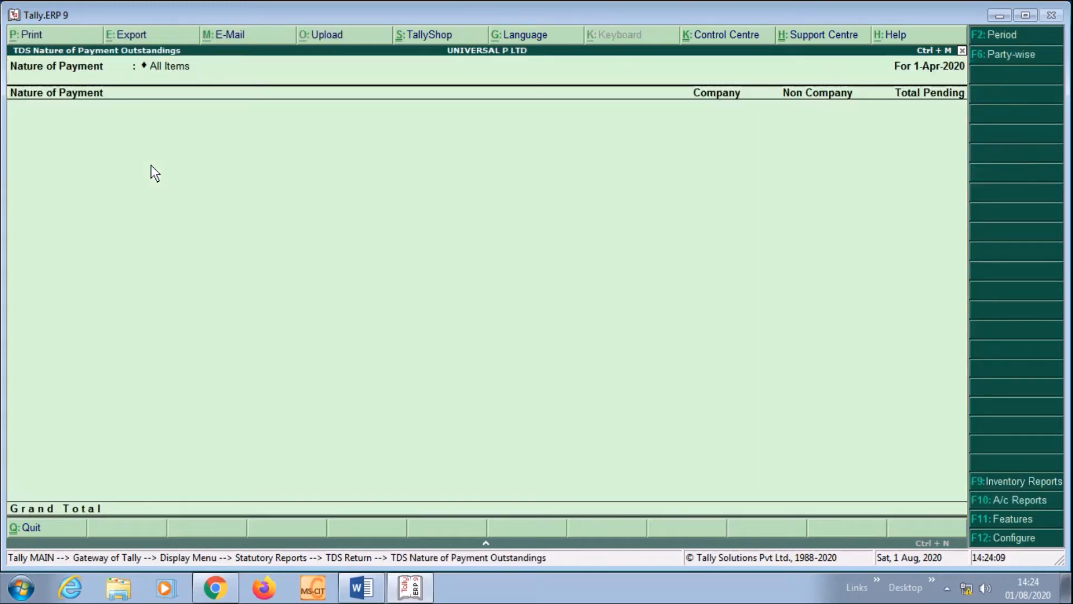
key("Escape")
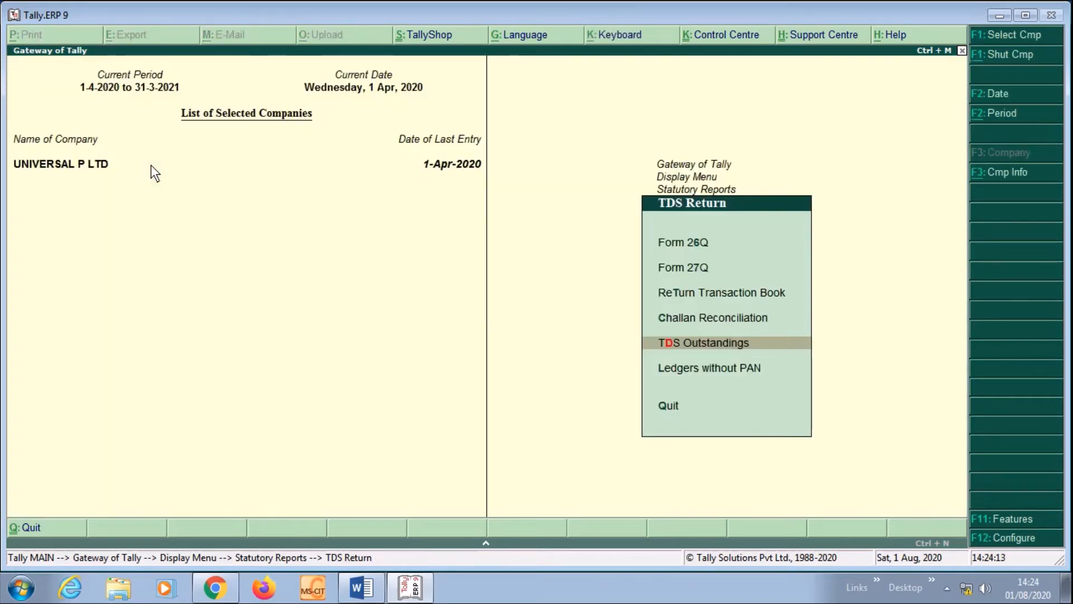
Review the Ledgers without PAN report, then back out to the Quit prompt
key("Down")
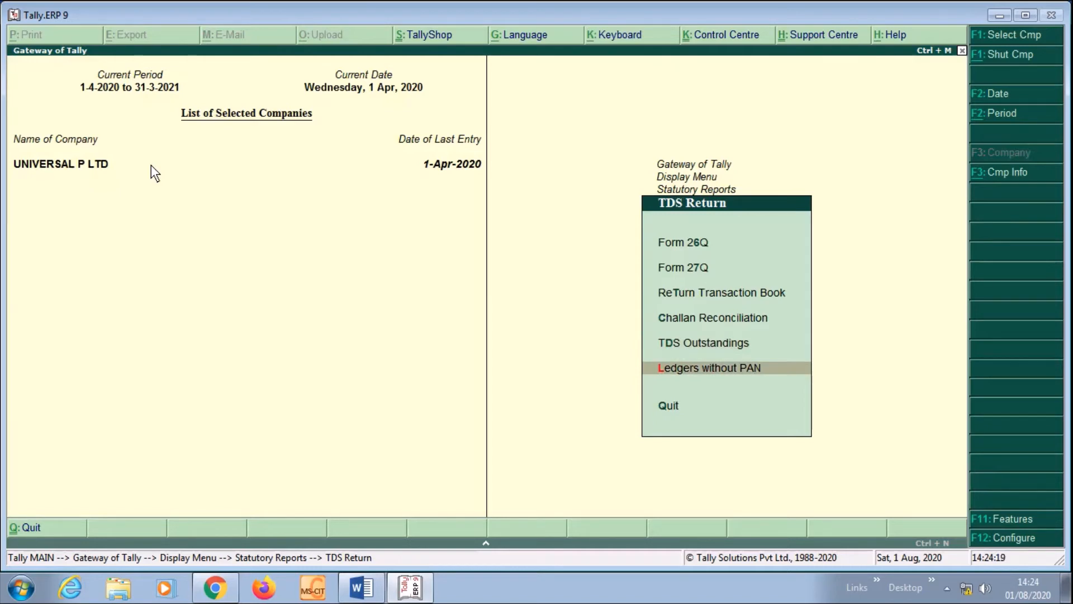
key("Return")
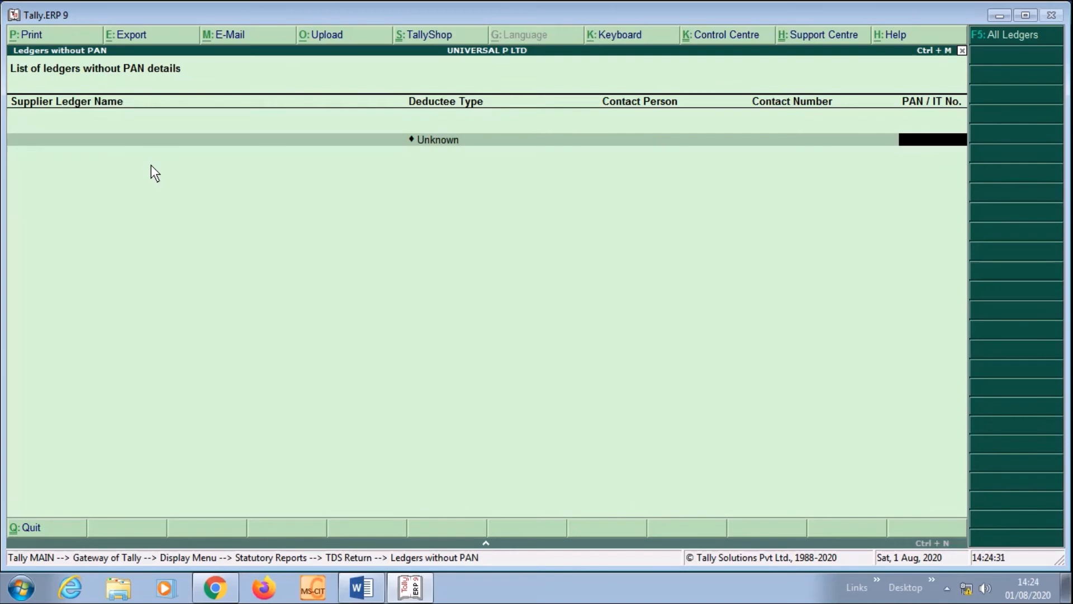
key("Escape")
key("Return")
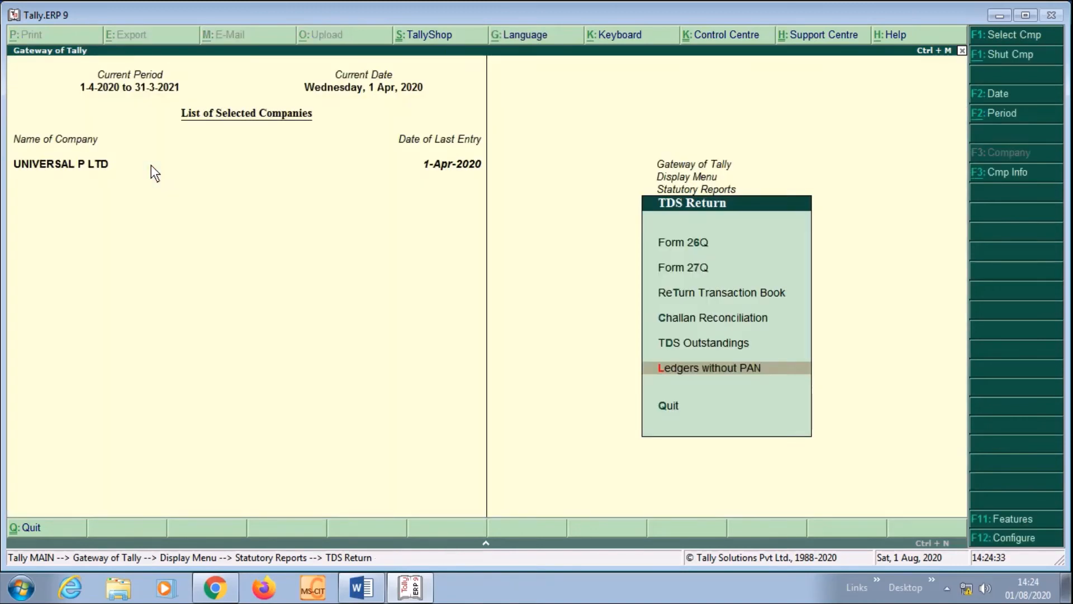
key("Escape")
key("Escape")
key("Escape")
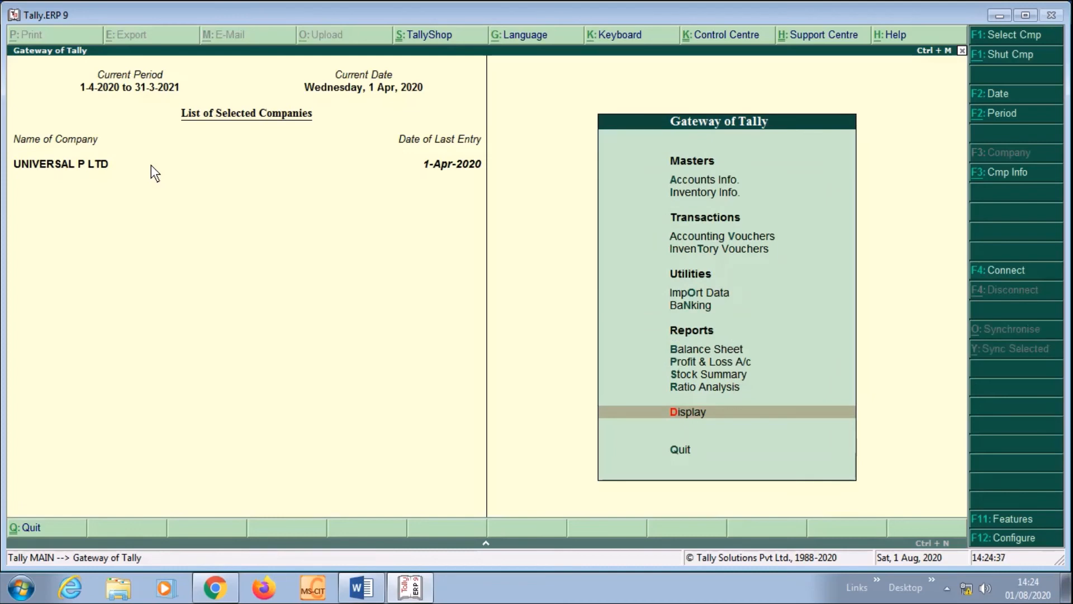
key("Escape")
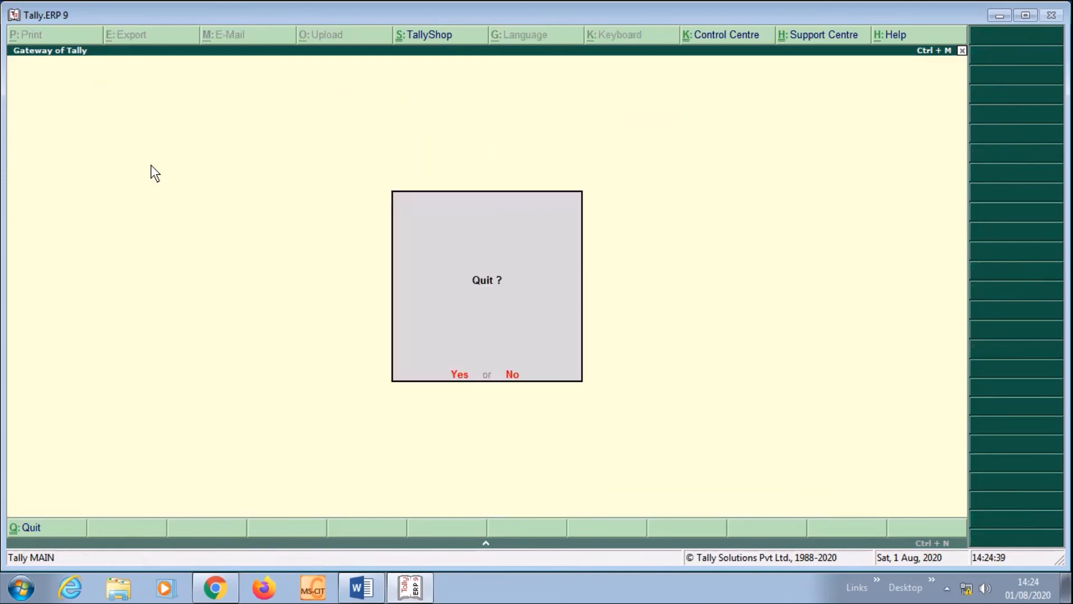